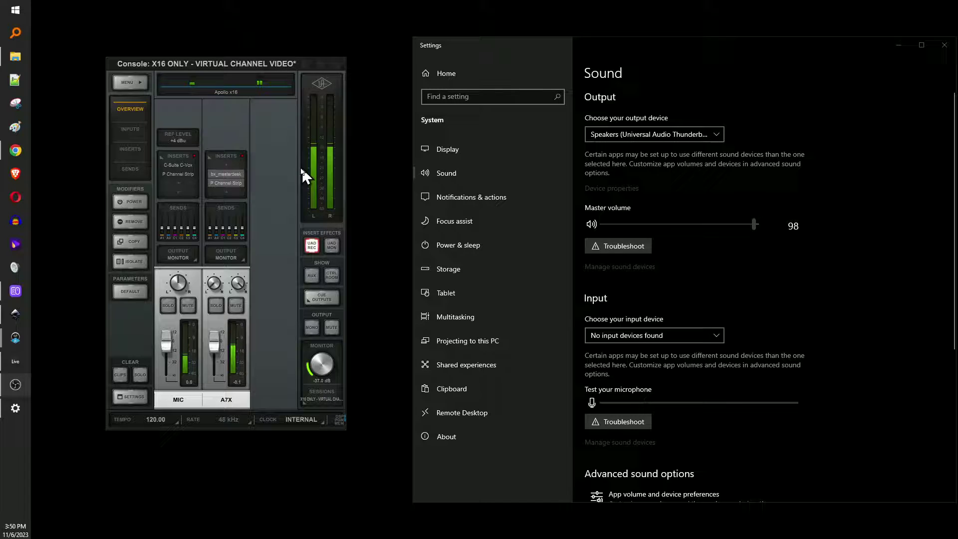
Bring the Console mixer forward and keep Windows output on the Universal Audio speakers
left_click(280, 167)
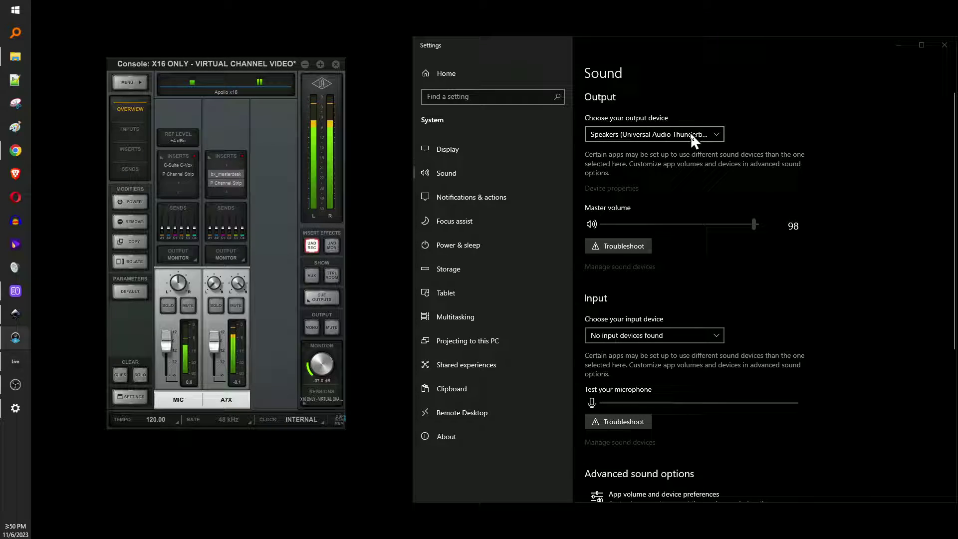
left_click(671, 132)
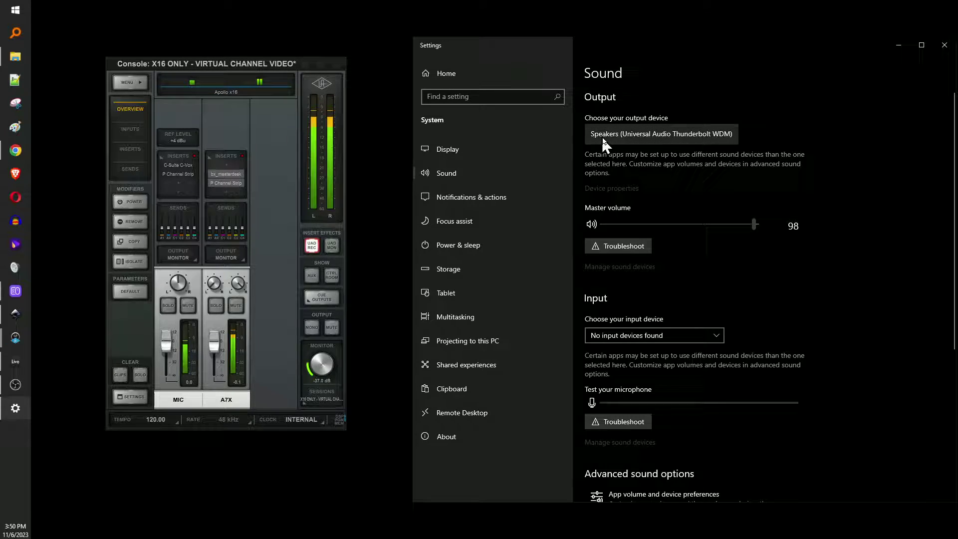
left_click(728, 134)
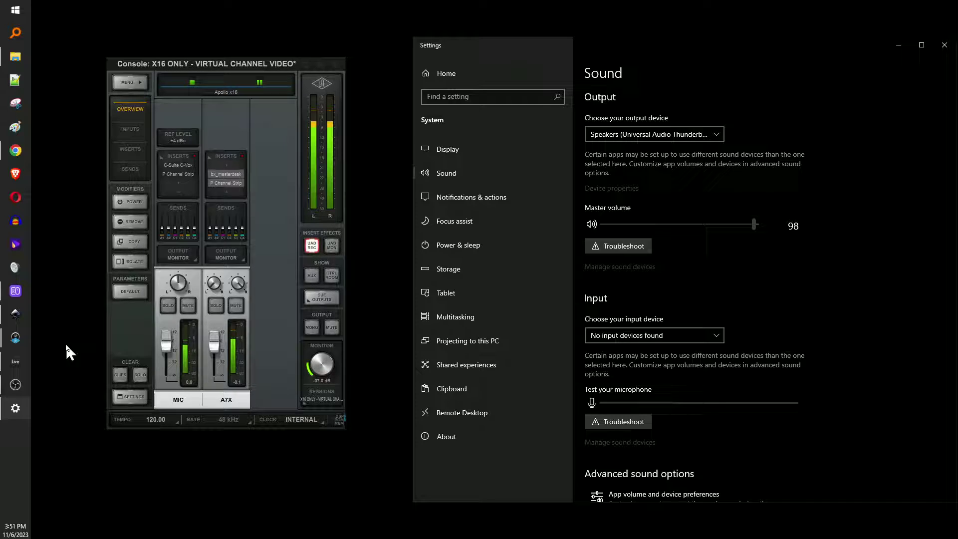
Show Console Settings' I/O Matrix, with outputs 1–2 routed to Apollo x16 VIRTUAL 1 and 2
left_click(126, 396)
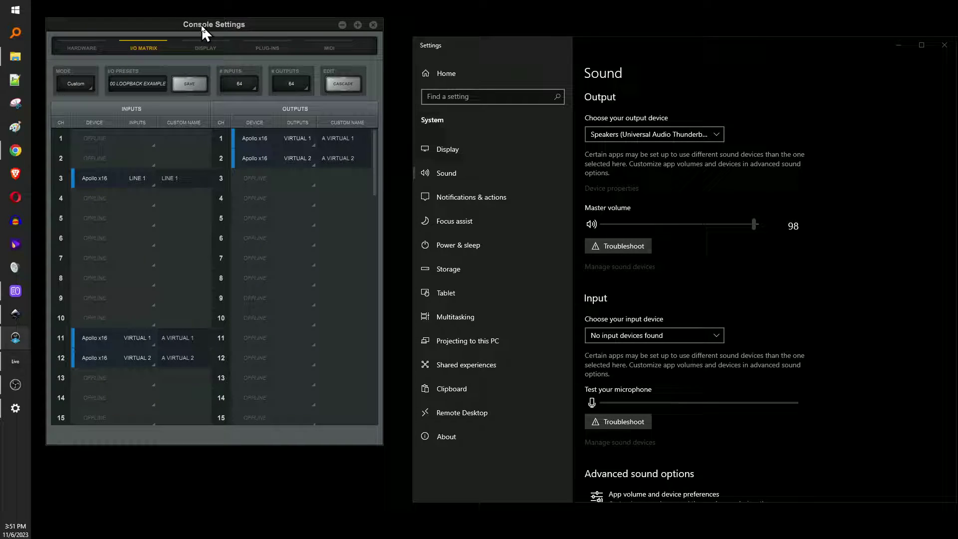
left_click_drag(208, 32, 230, 36)
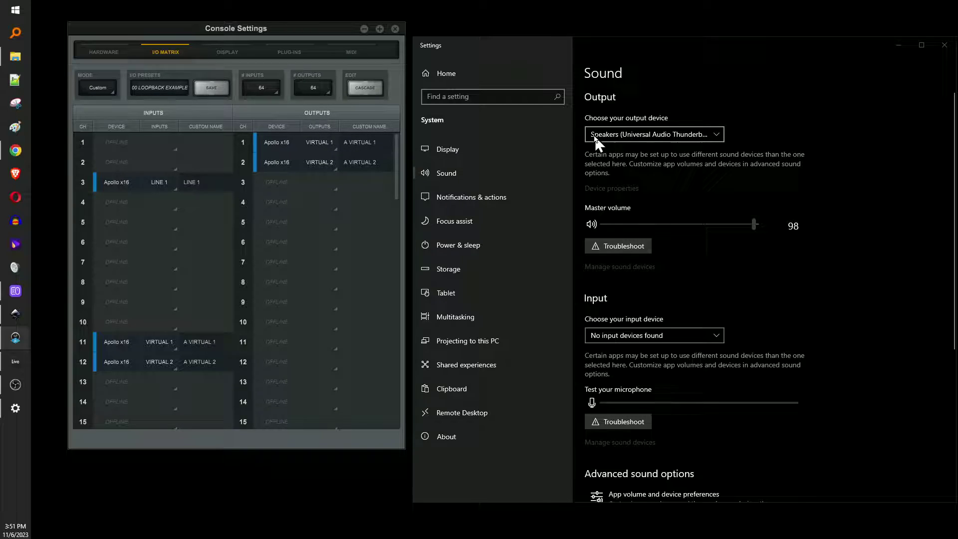
left_click(650, 132)
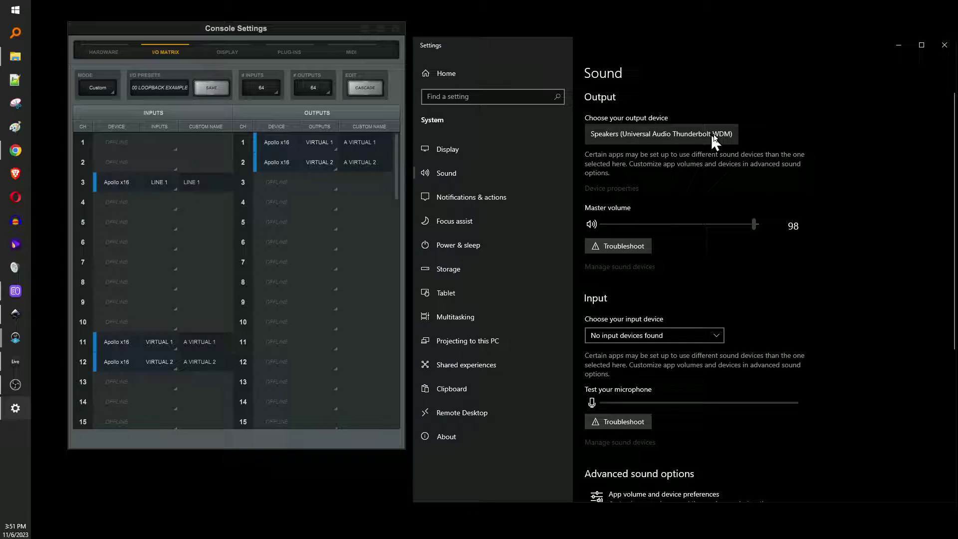
left_click(707, 133)
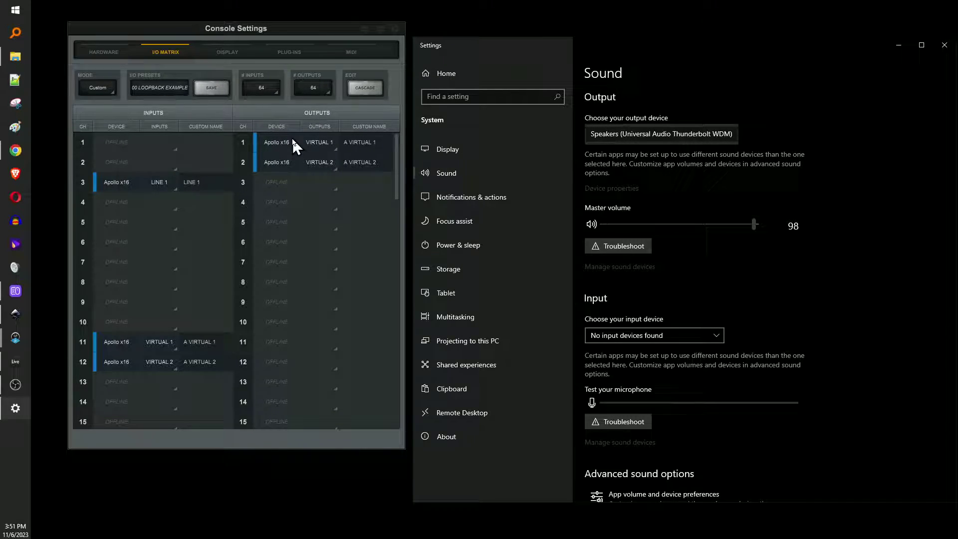
left_click(278, 141)
mouse_move(375, 195)
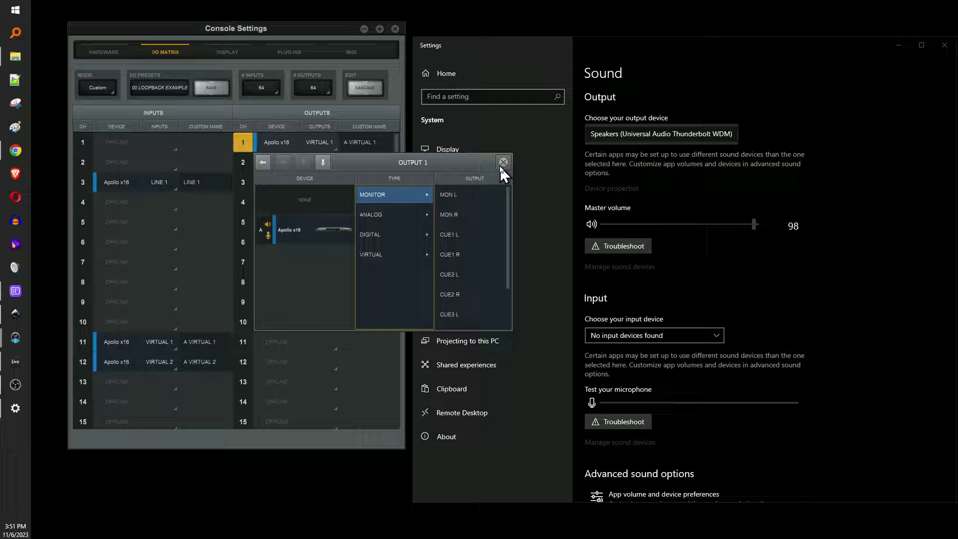
left_click(373, 253)
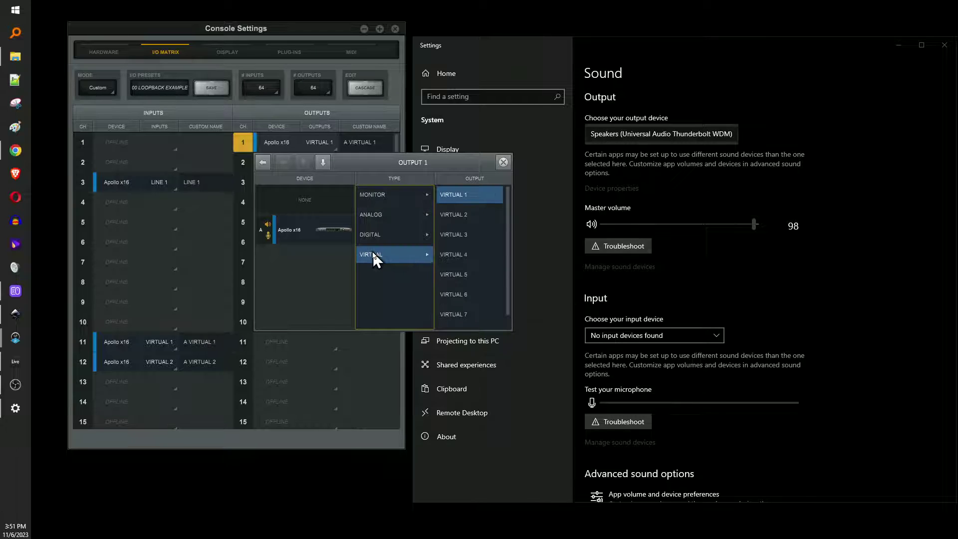
left_click(453, 214)
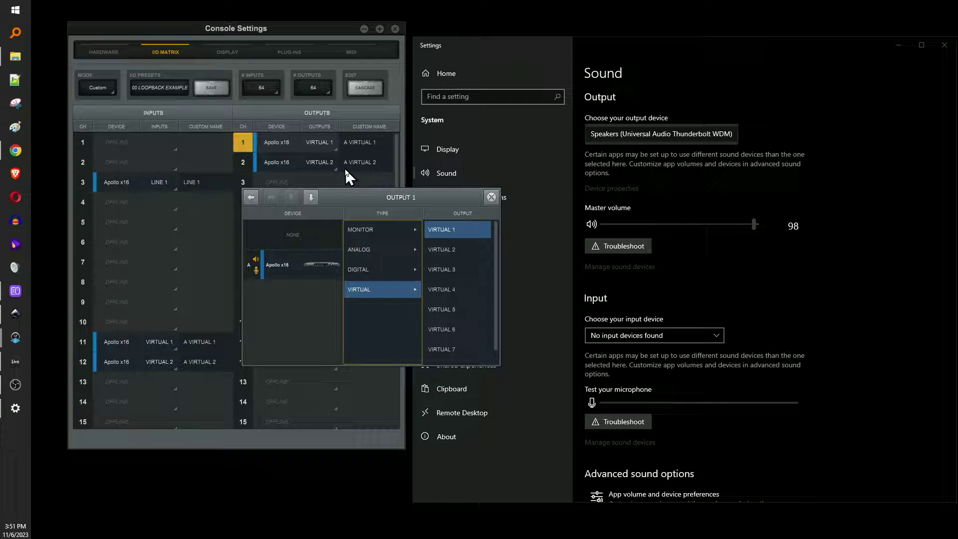
left_click(491, 197)
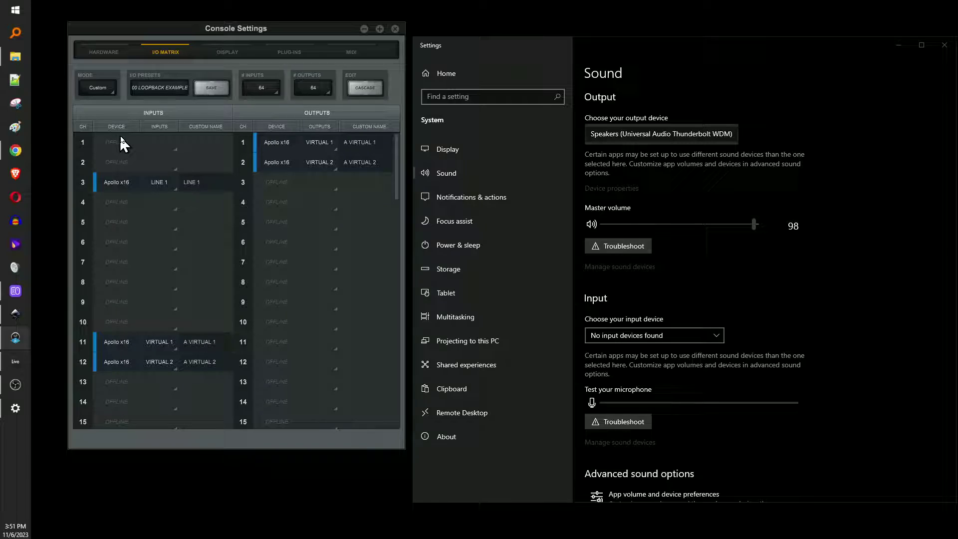
left_click(114, 342)
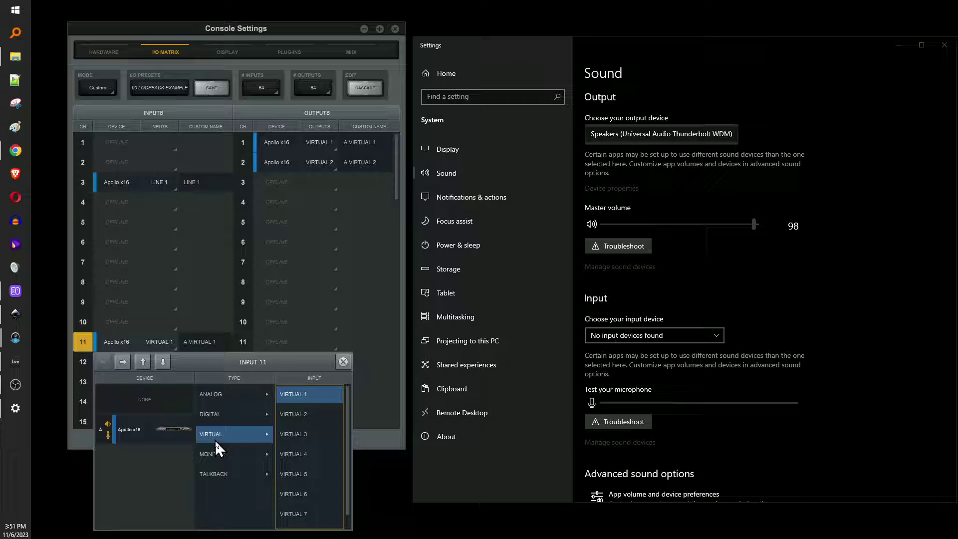
left_click(343, 362)
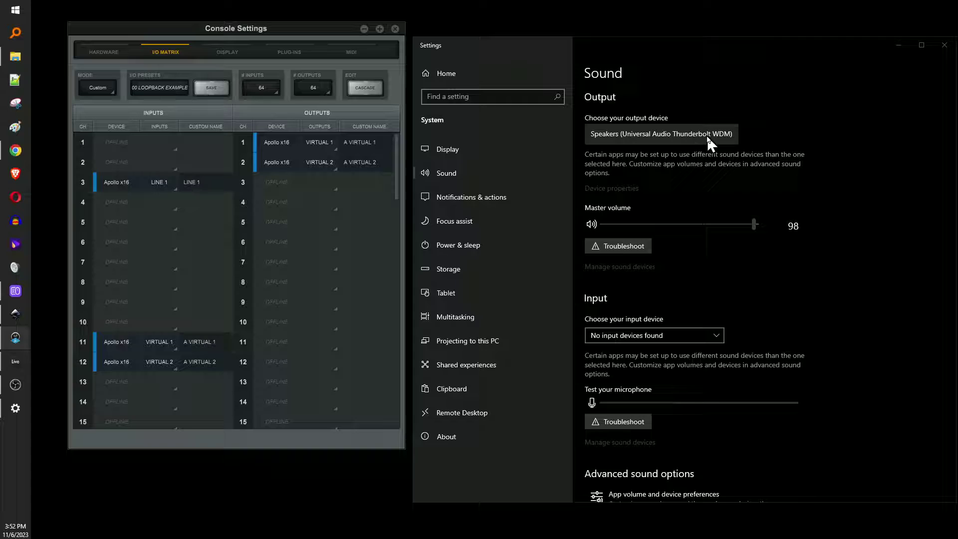
Close Console Settings, reposition the mixer, and inspect the MIC and A7X channel name panels
left_click(362, 29)
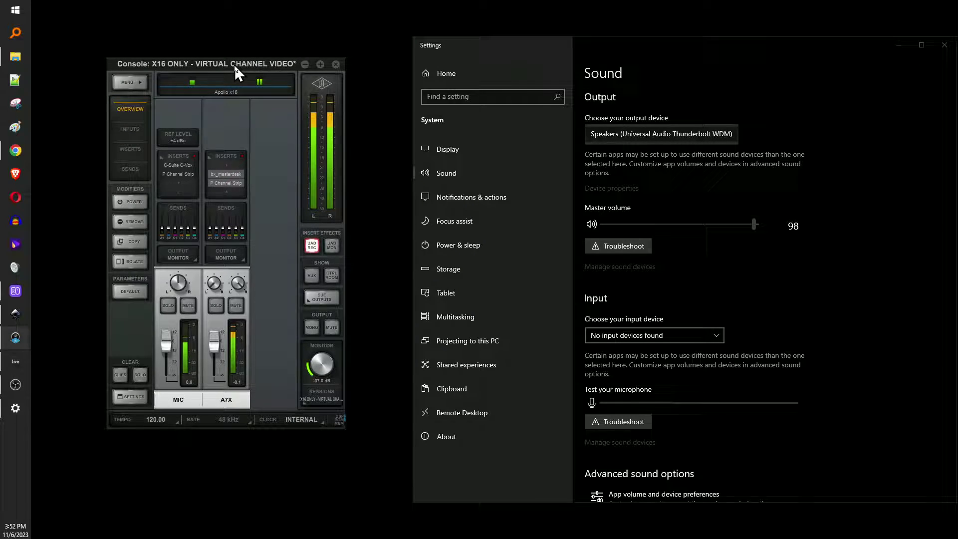
left_click_drag(234, 64, 251, 49)
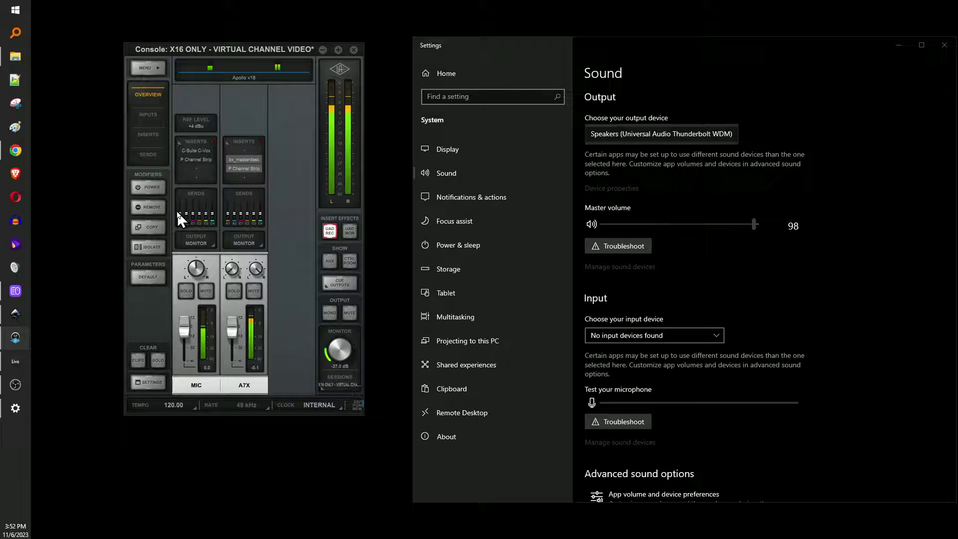
left_click(193, 387)
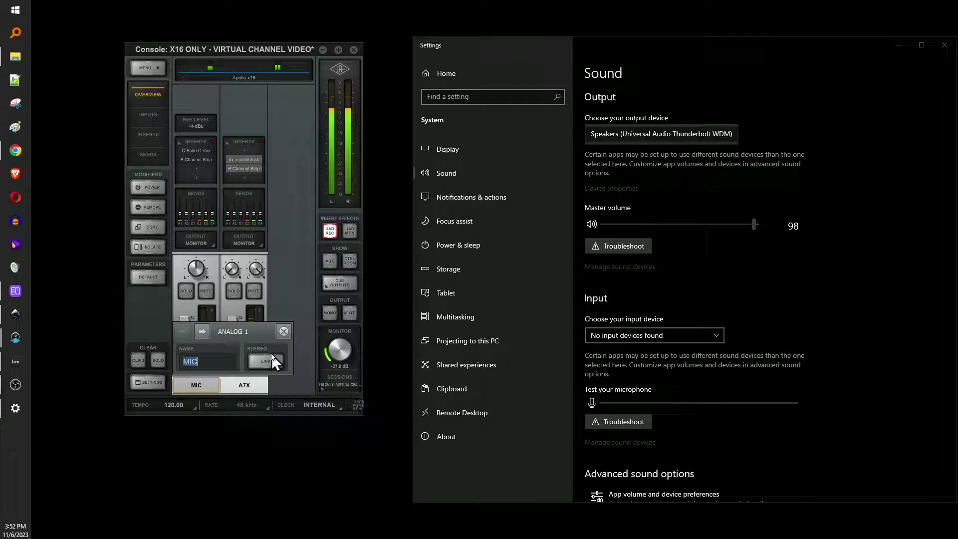
left_click(283, 331)
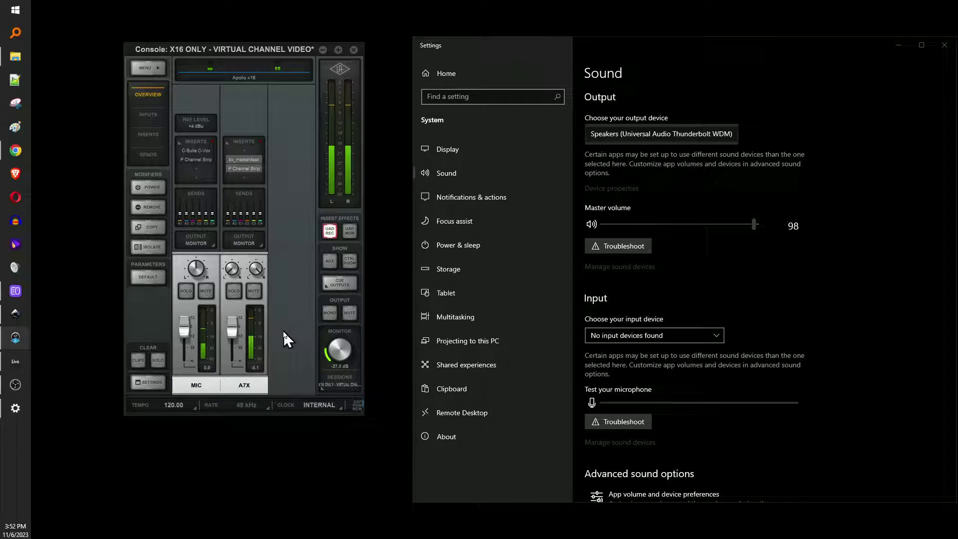
left_click(246, 385)
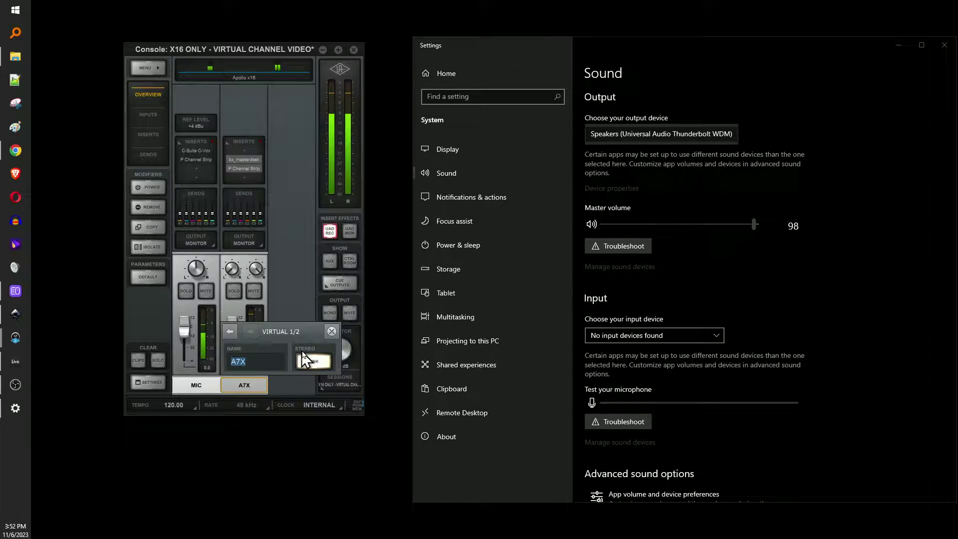
left_click(331, 331)
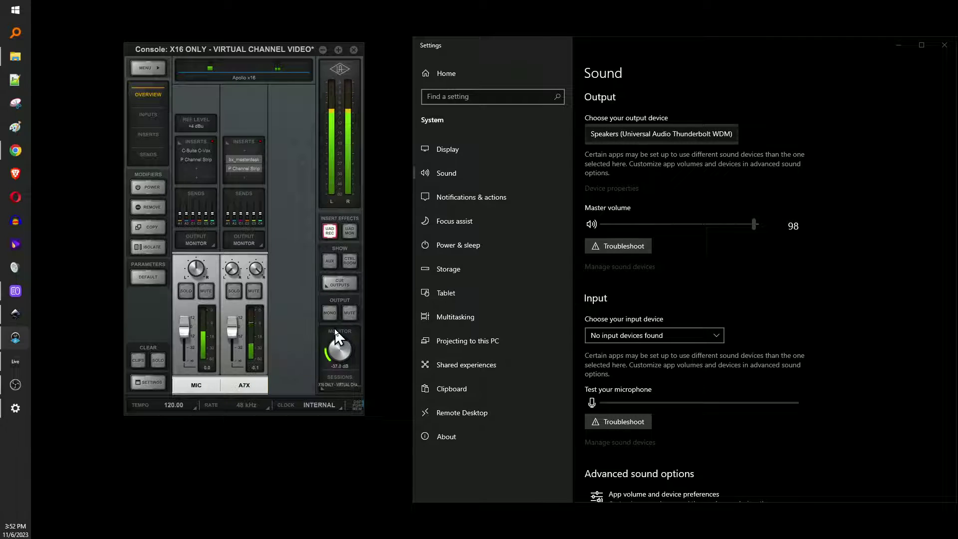
Check the A7X channel's output routing and leave it set to MONITOR
left_click(256, 243)
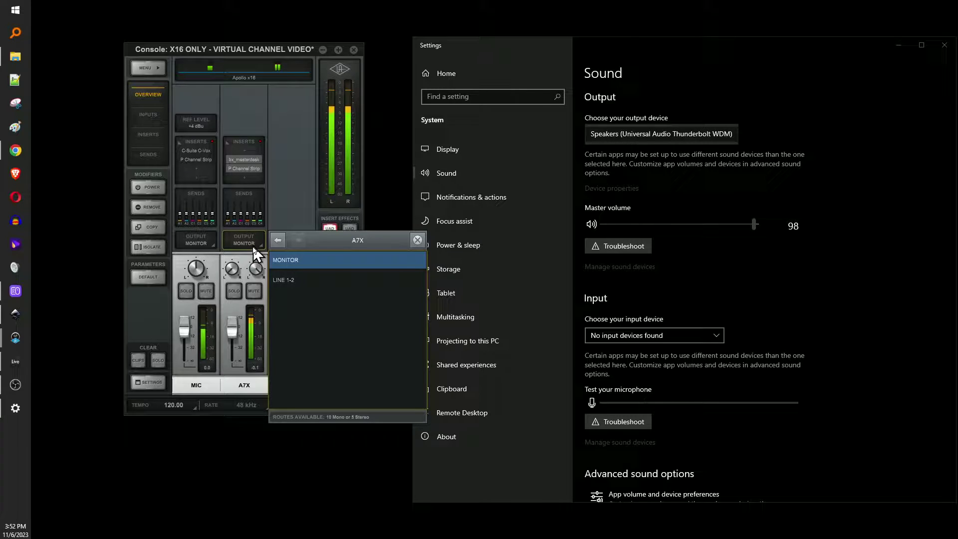
left_click(417, 240)
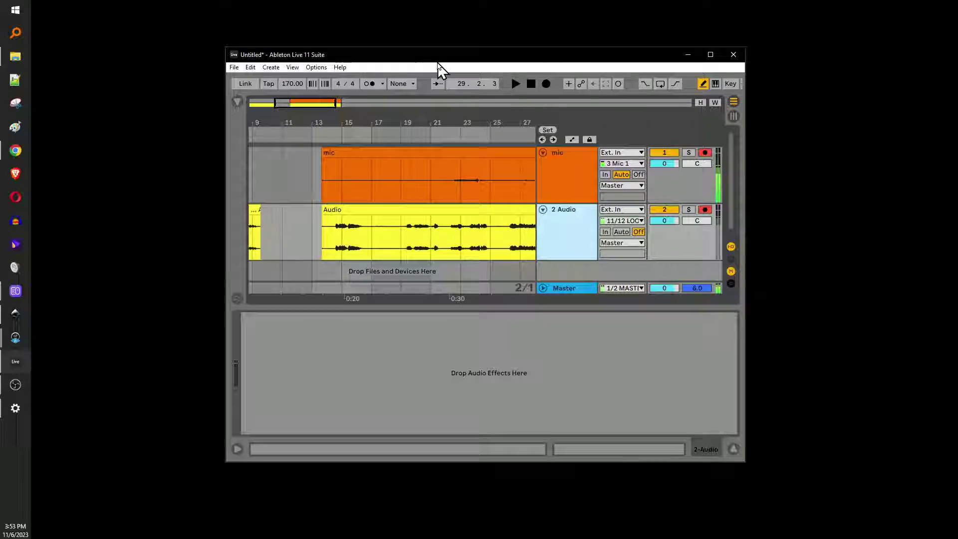
Zoom out the arrangement and delete the clips in bars 1–33 on both tracks
left_click_drag(444, 103, 444, 95)
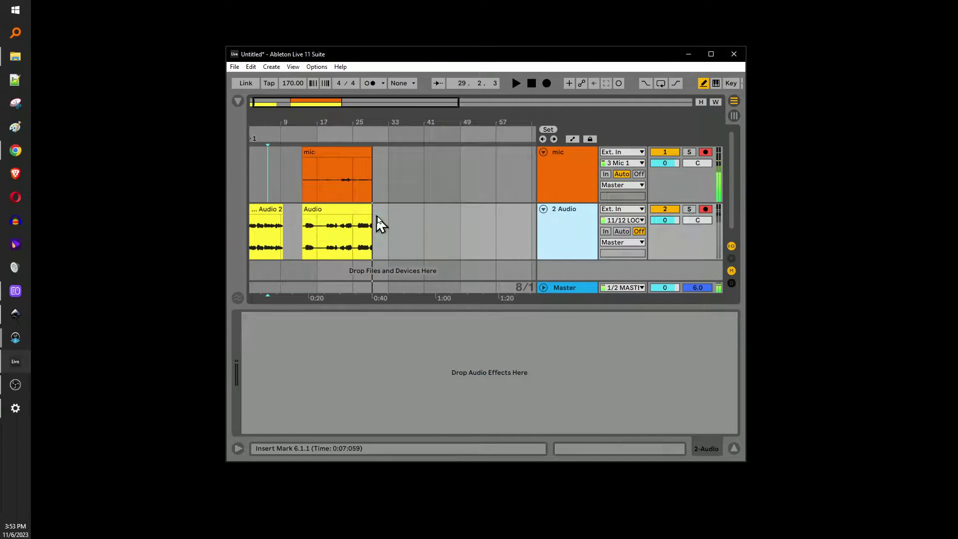
mouse_move(379, 224)
left_mouse_down()
mouse_move(357, 207)
mouse_move(231, 167)
left_mouse_up()
key("Delete")
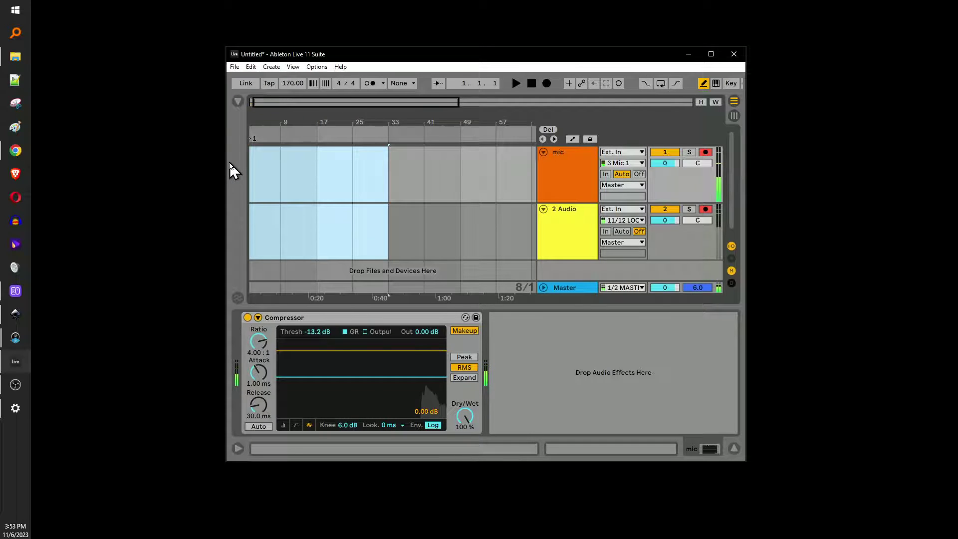
Reopen the Console I/O Matrix behind Live and select the 2 Audio track to compare inputs
left_click(572, 183)
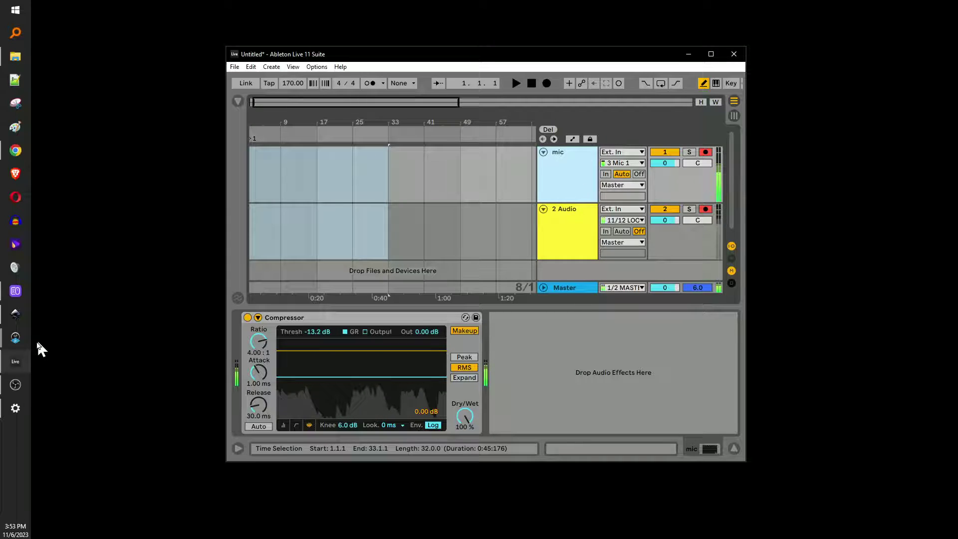
mouse_move(15, 337)
left_click(74, 344)
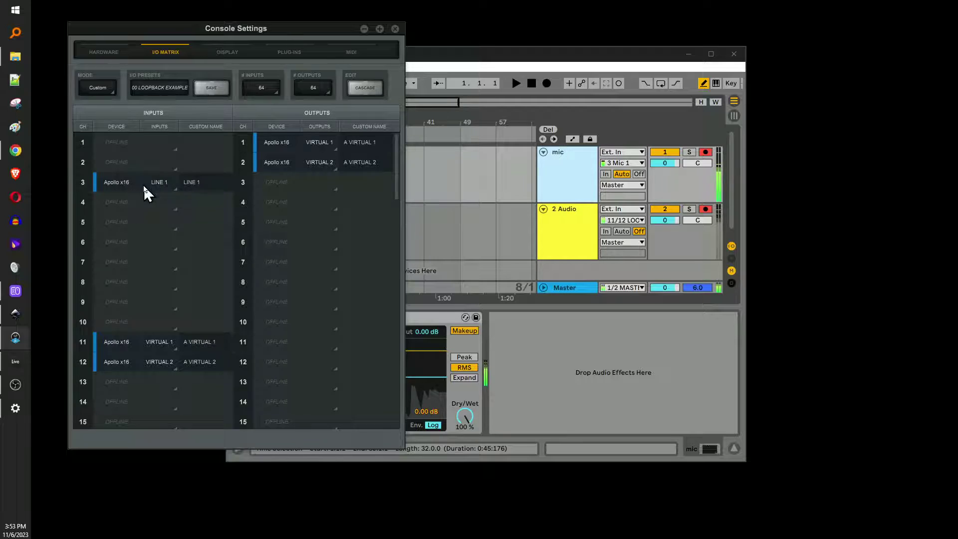
left_click(474, 59)
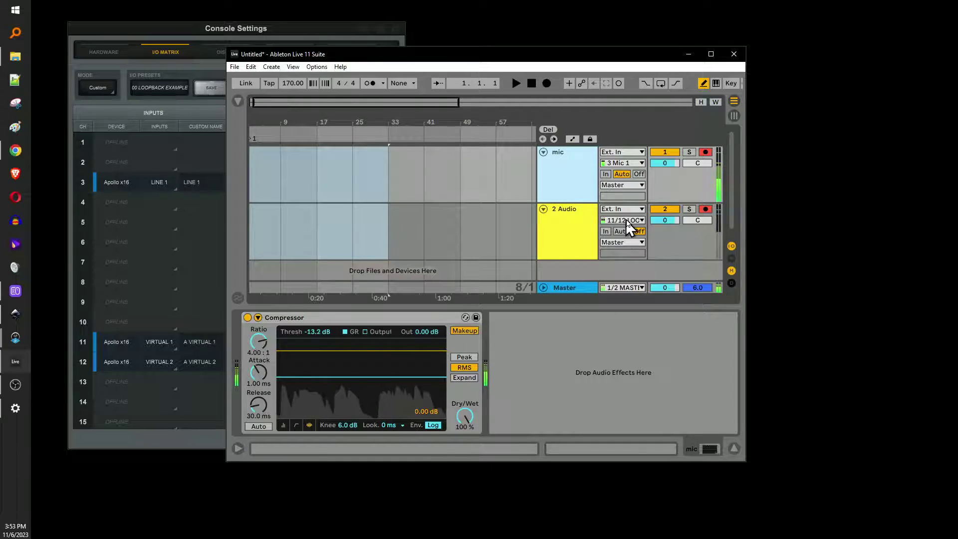
left_click(565, 220)
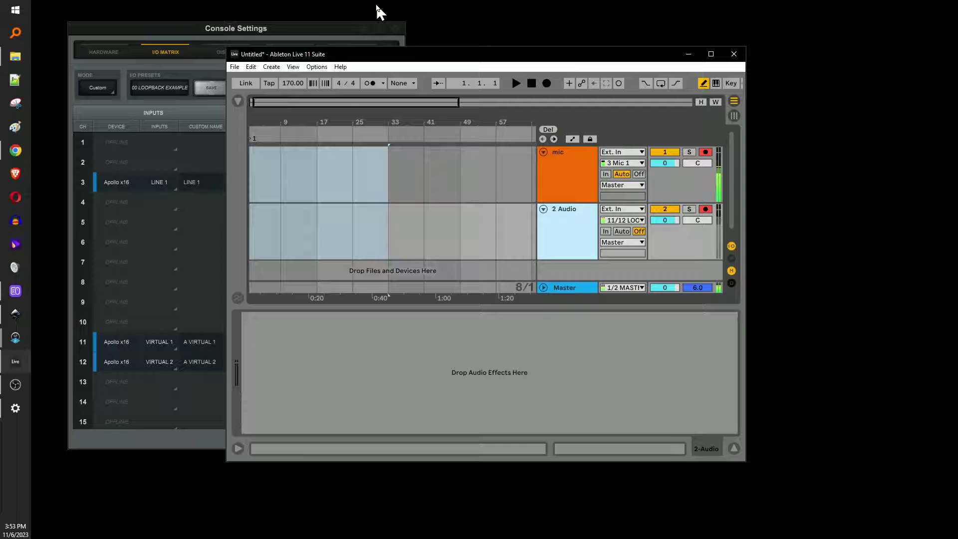
In Live's Audio preferences, confirm Input Config has stereo input 11/12 LOOPBACK enabled
left_click(323, 68)
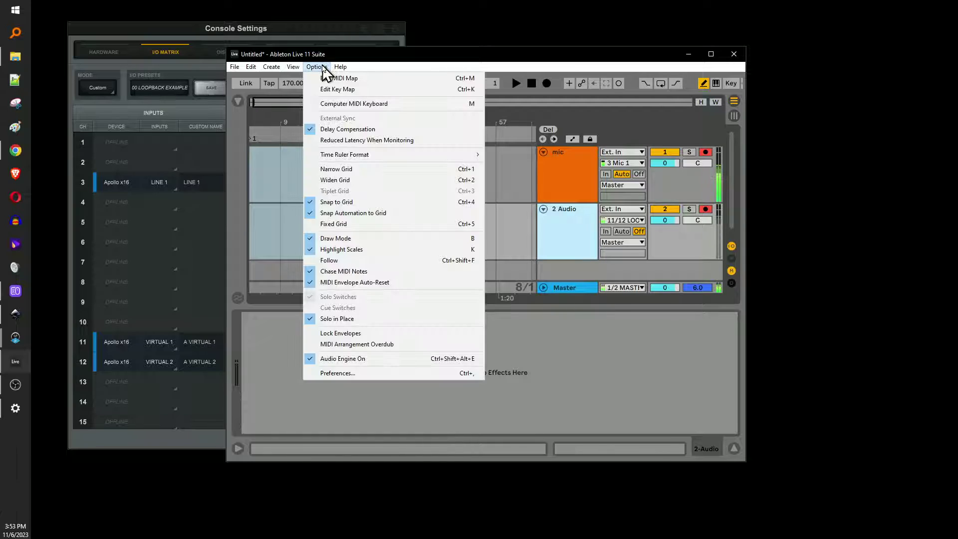
left_click(332, 373)
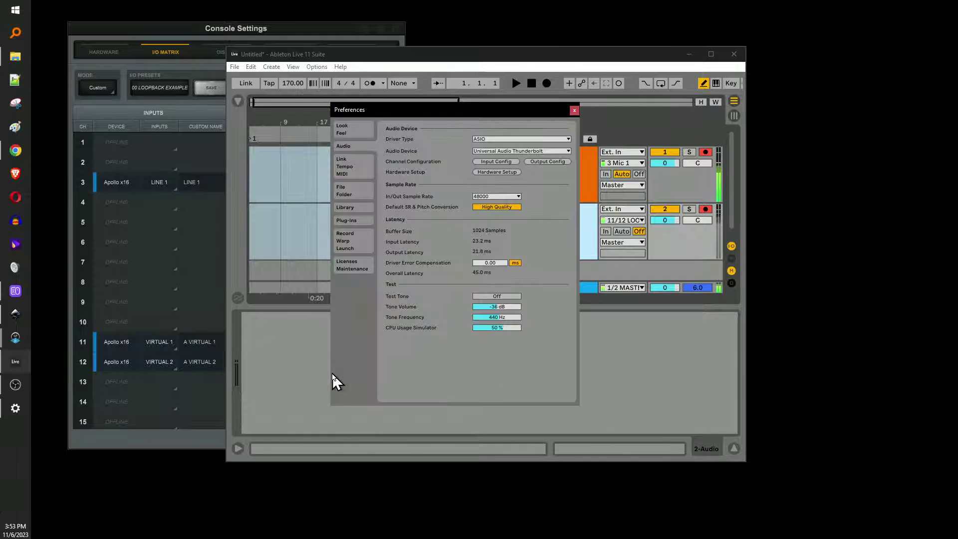
left_click(489, 163)
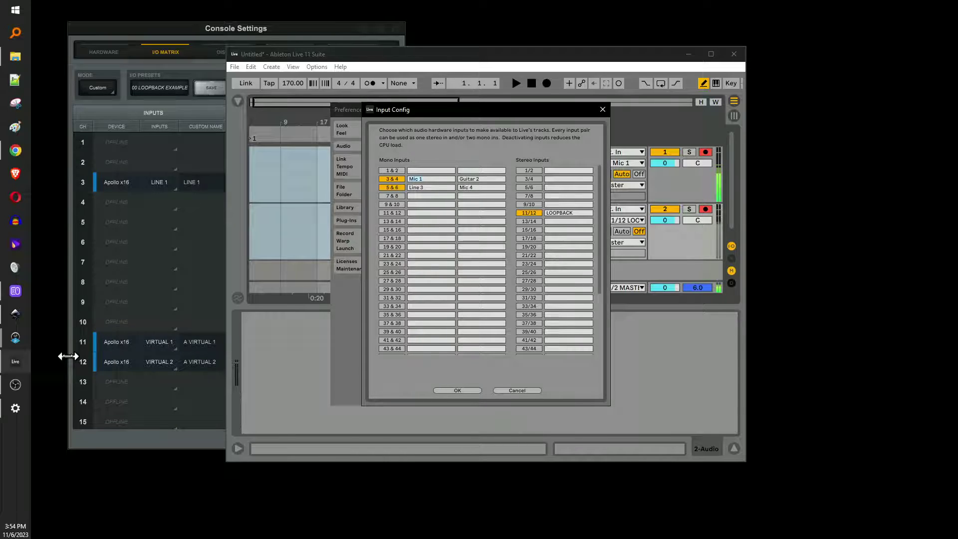
left_click(457, 390)
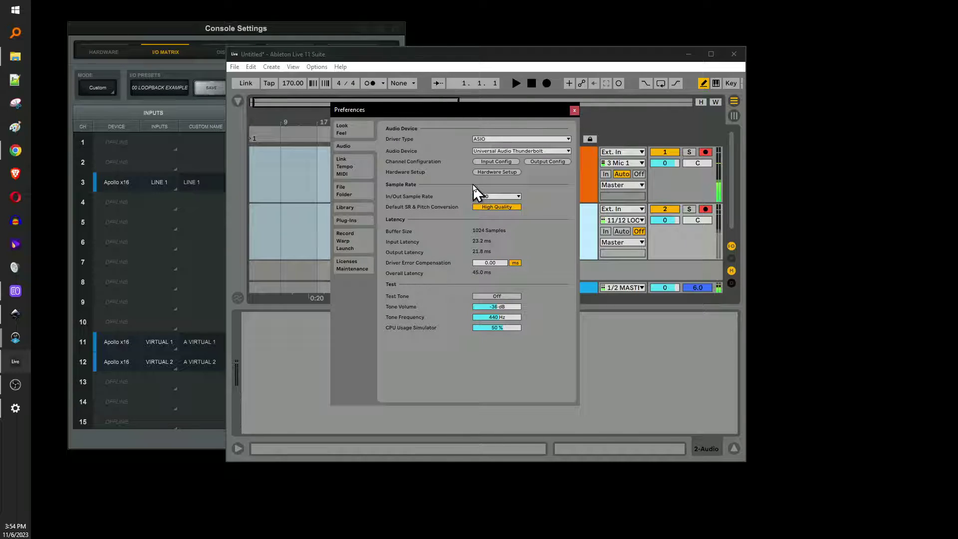
Close Preferences and move Live aside to reveal the Console I/O Matrix outputs
left_click(573, 110)
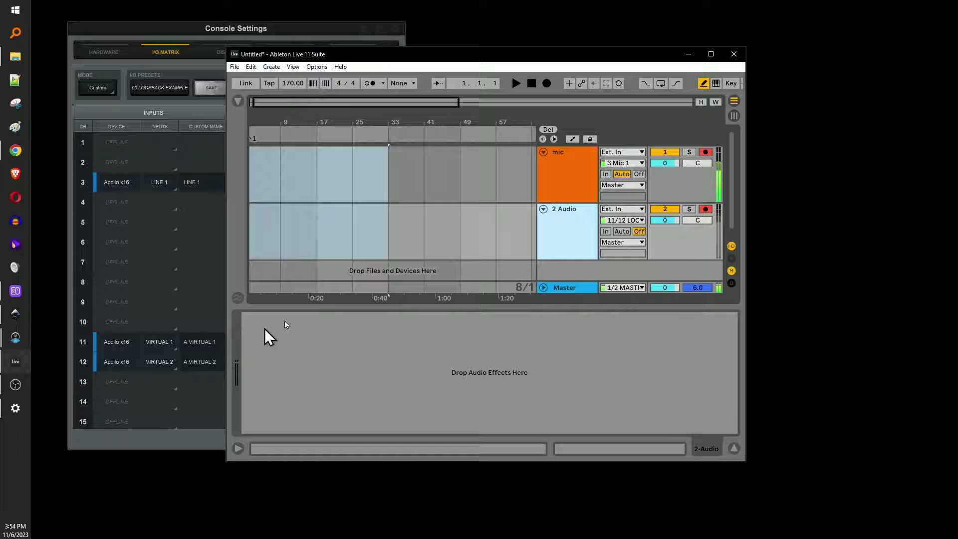
left_click_drag(353, 59, 517, 73)
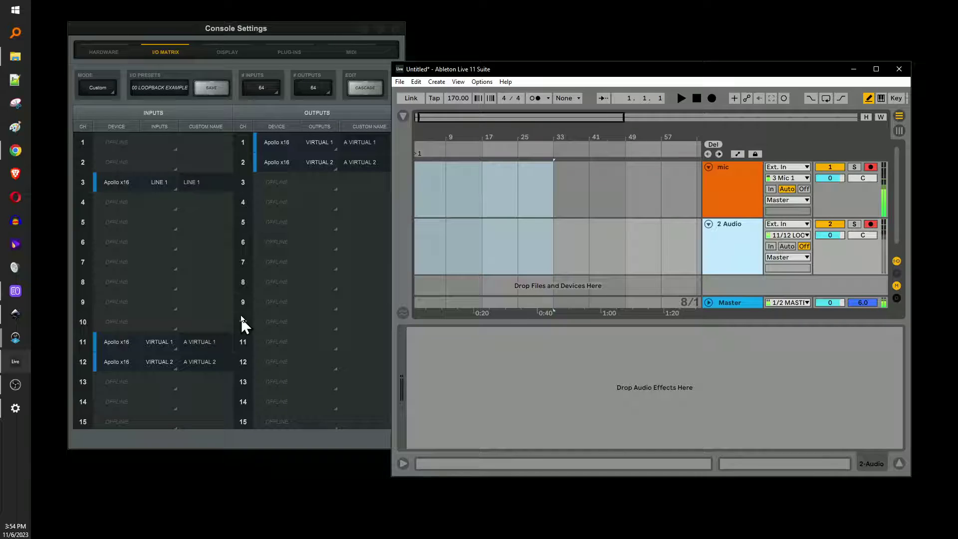
Close Console Settings, move Live up, and set the 2 Audio track's monitoring to Off
left_click(370, 28)
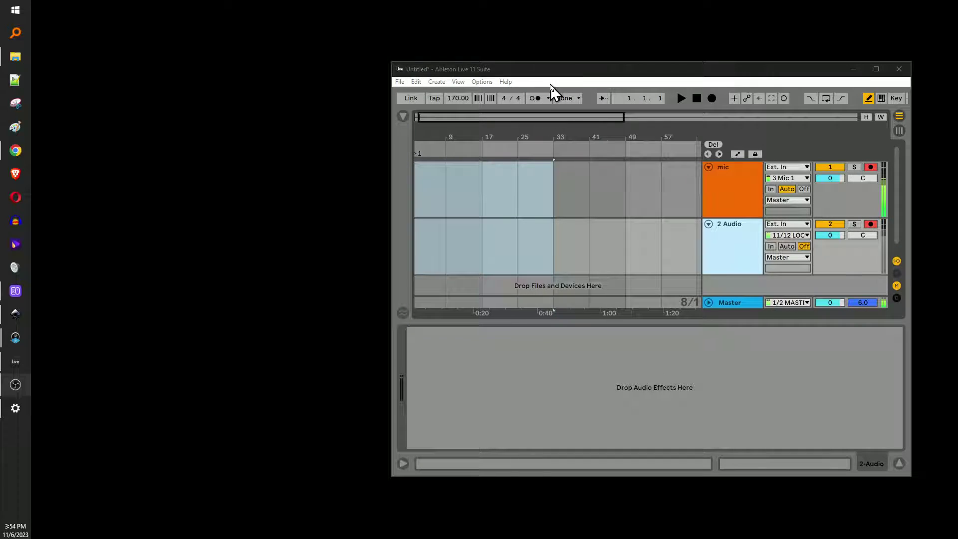
left_click_drag(552, 73, 564, 31)
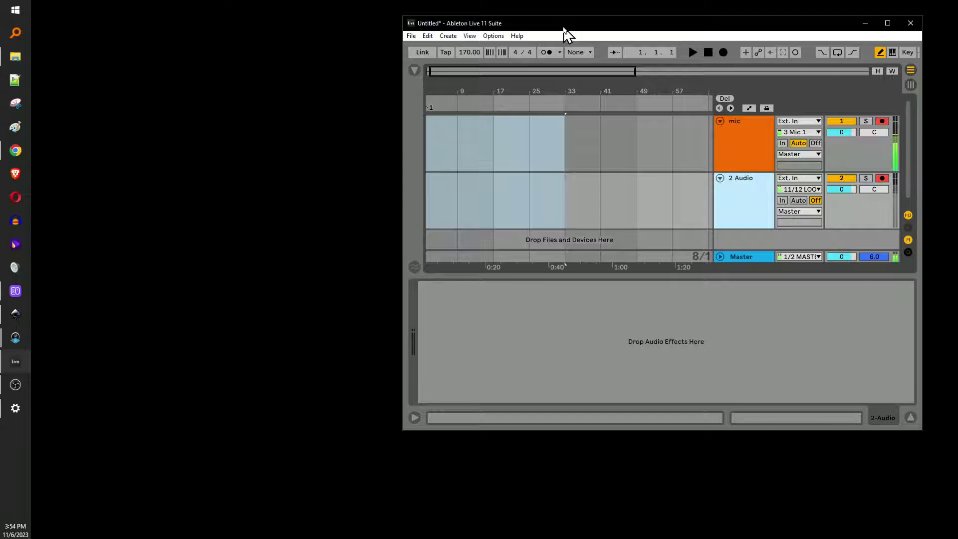
left_click(815, 201)
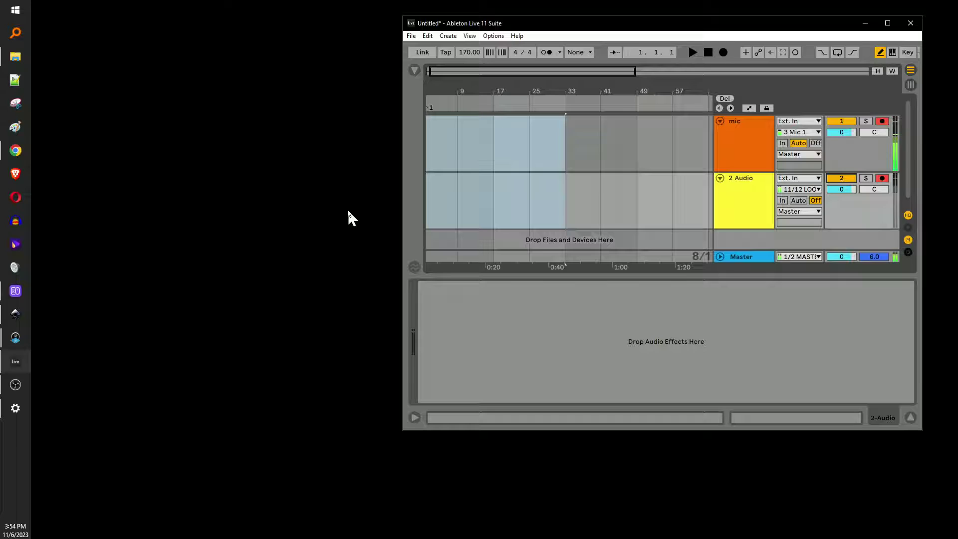
Bring the YouTube video up behind Live and place the insert mark at bar 9
left_click(16, 151)
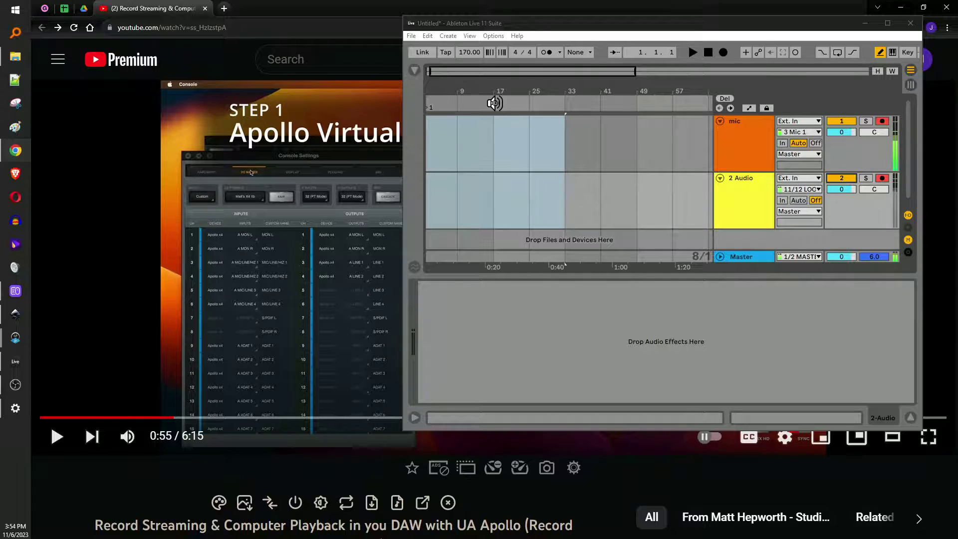
left_click(433, 198)
left_click(439, 194)
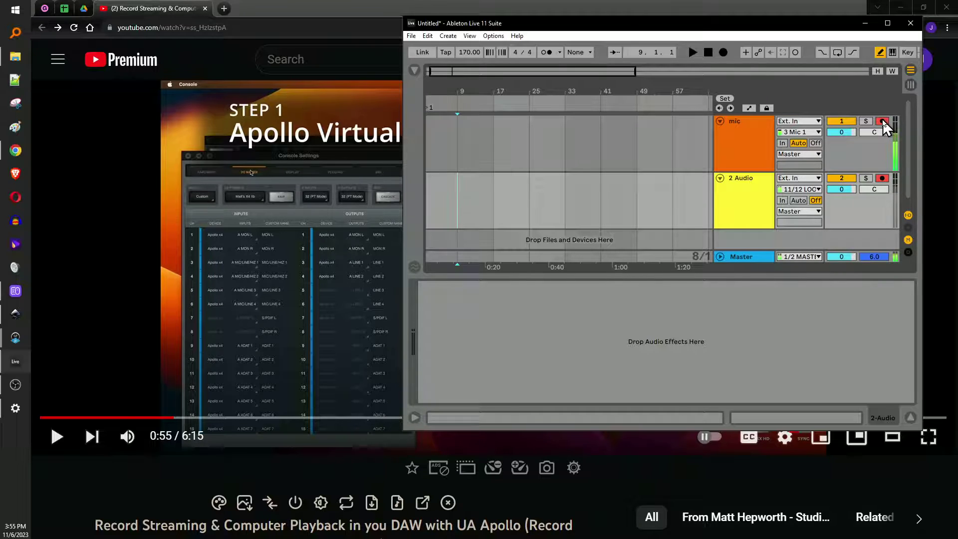
Disarm the mic track and record the playing YouTube audio onto 2 Audio from bar 9
left_click(881, 122)
left_click(723, 52)
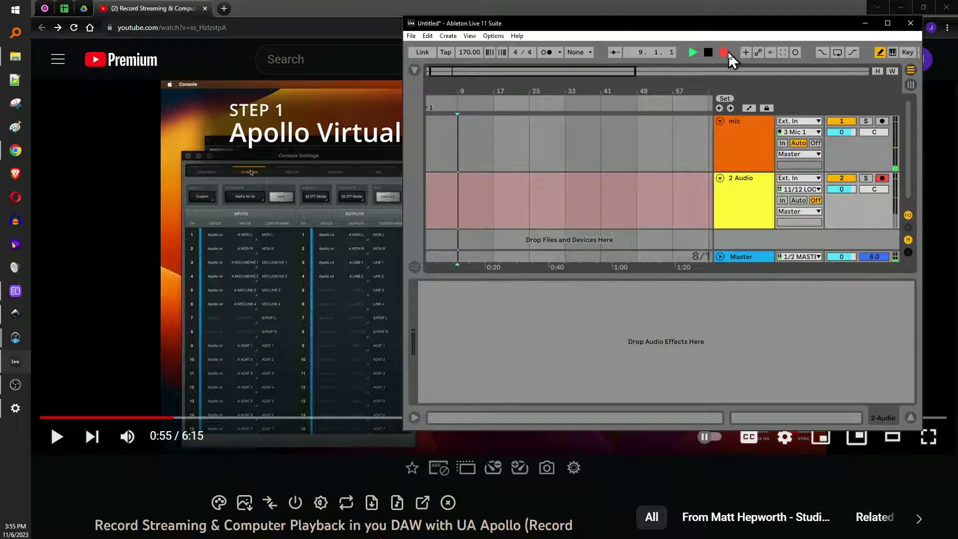
left_click(213, 207)
left_click(213, 208)
mouse_move(124, 436)
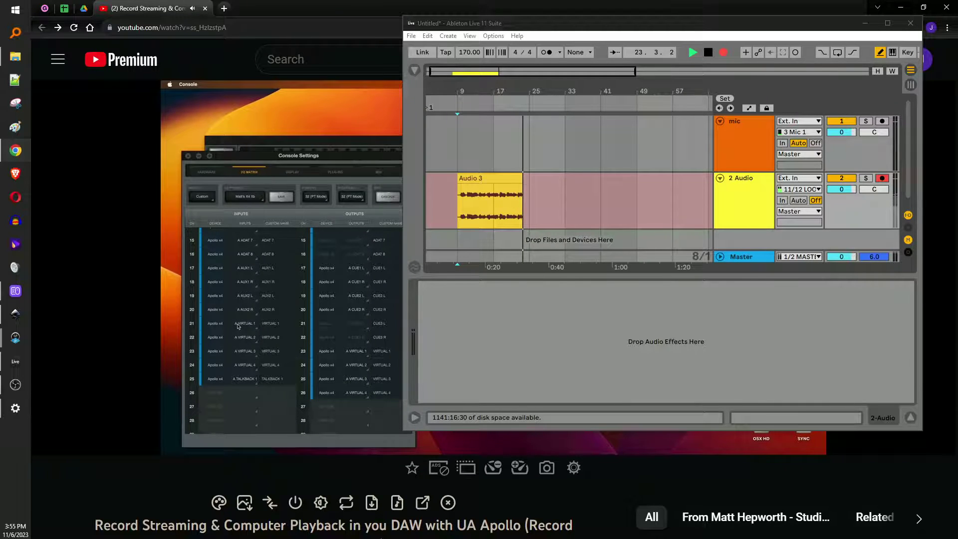
key("space")
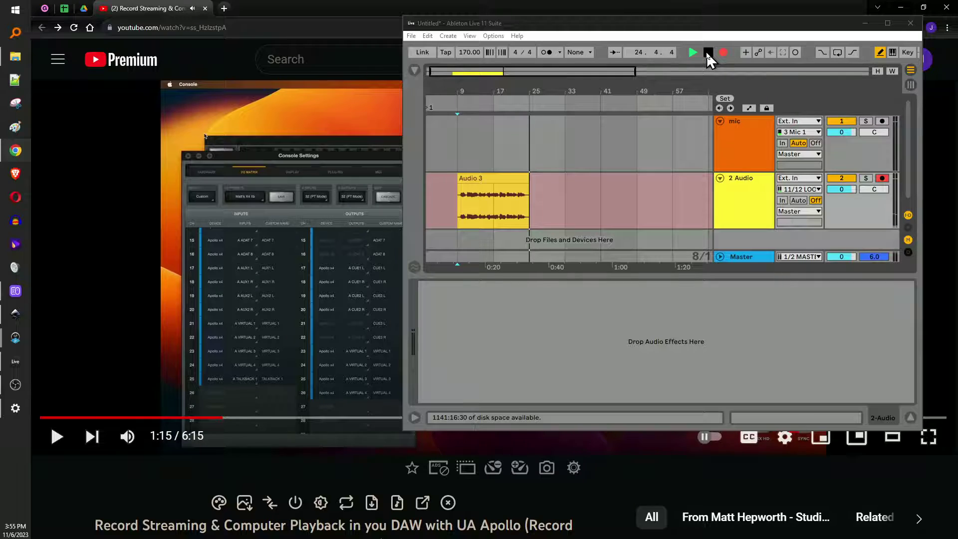
left_click(707, 53)
Re-arm the mic track, select the Audio 3 clip, and play it back
left_click(881, 121)
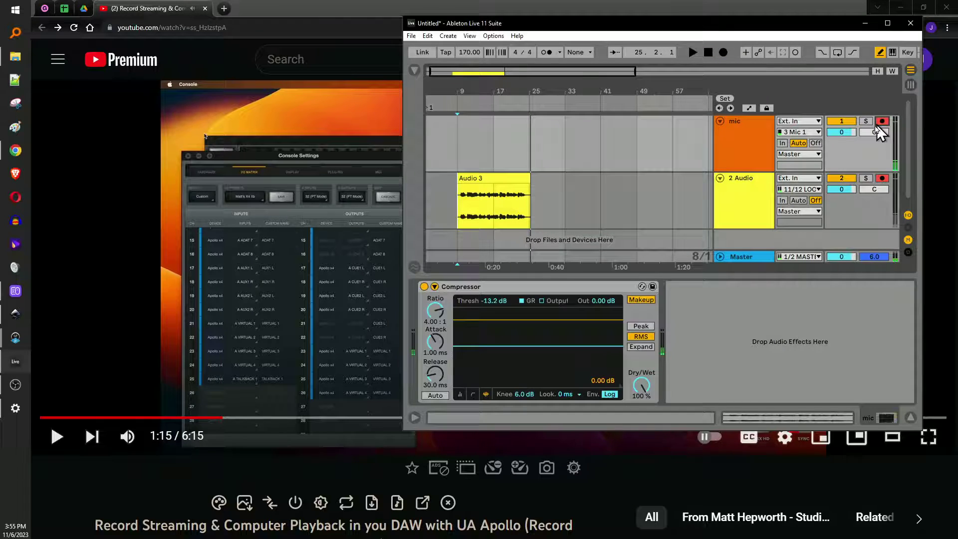
left_click(525, 196)
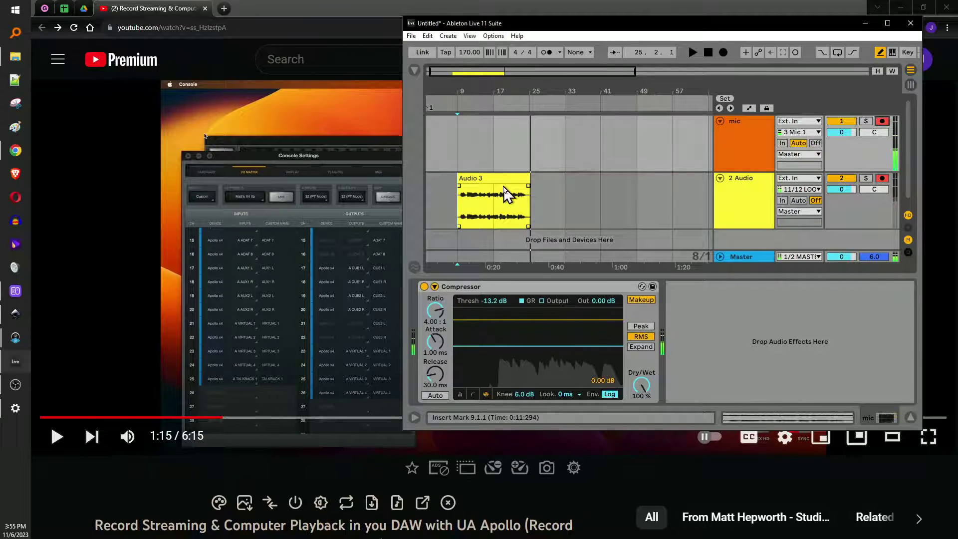
left_click(505, 194)
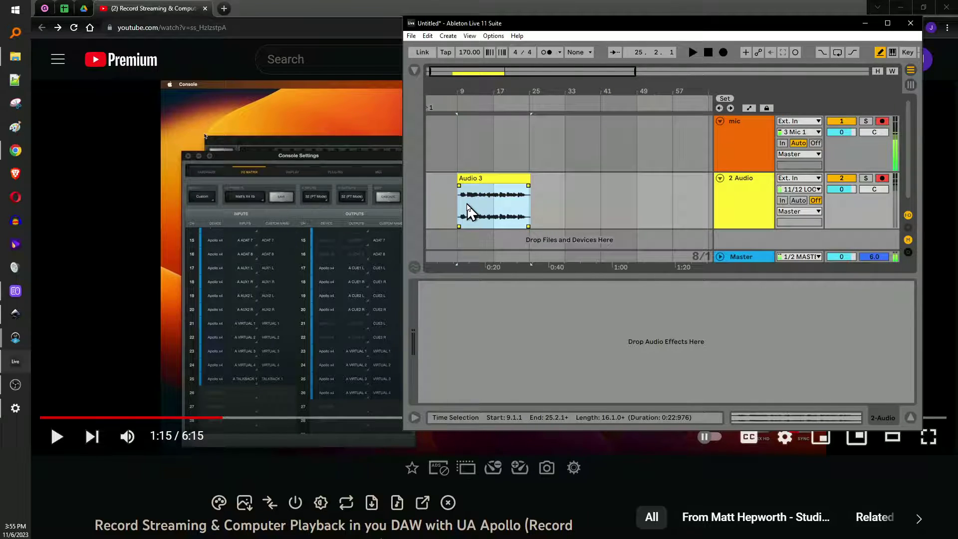
key("space")
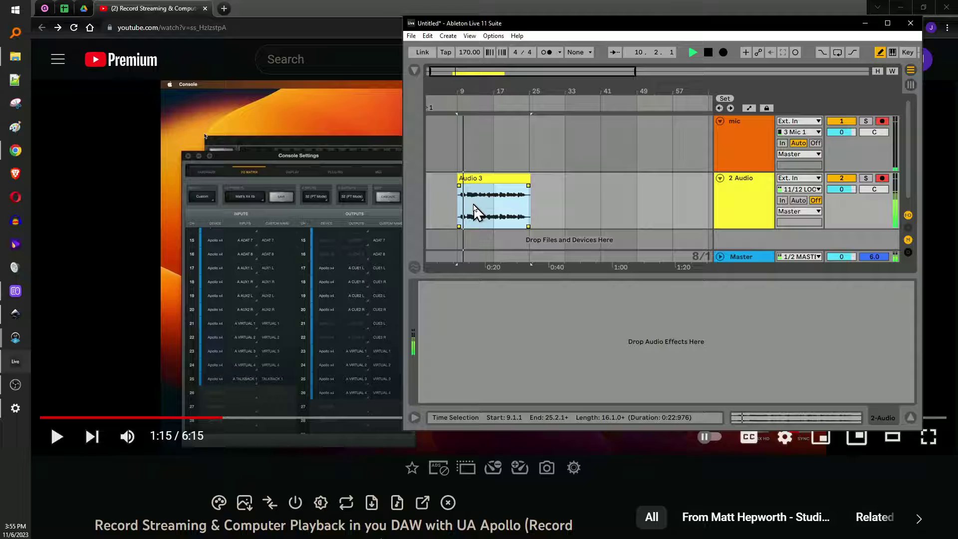
Raise Audio 3's Clip Gain to about 7.56 dB, stop playback, and reselect the clip
left_click(490, 180)
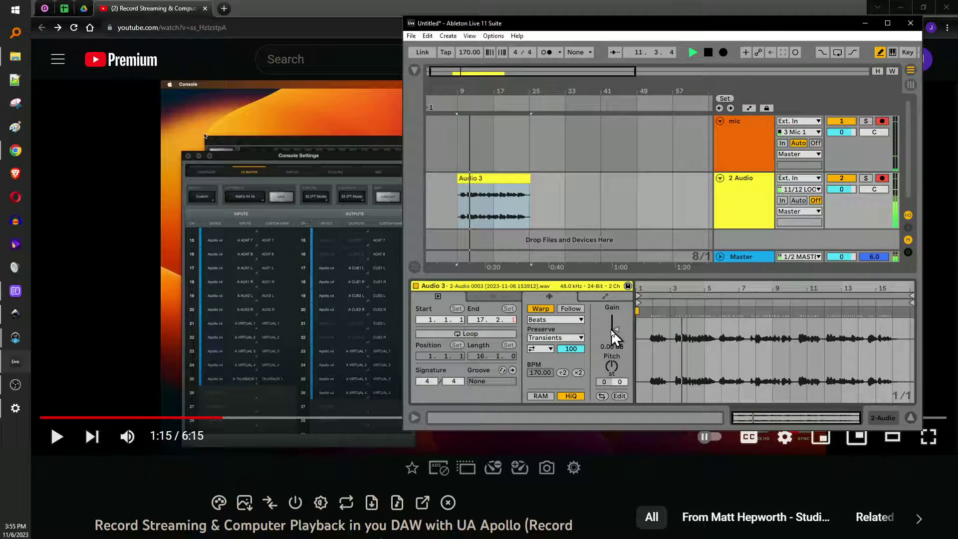
left_click_drag(612, 329, 612, 305)
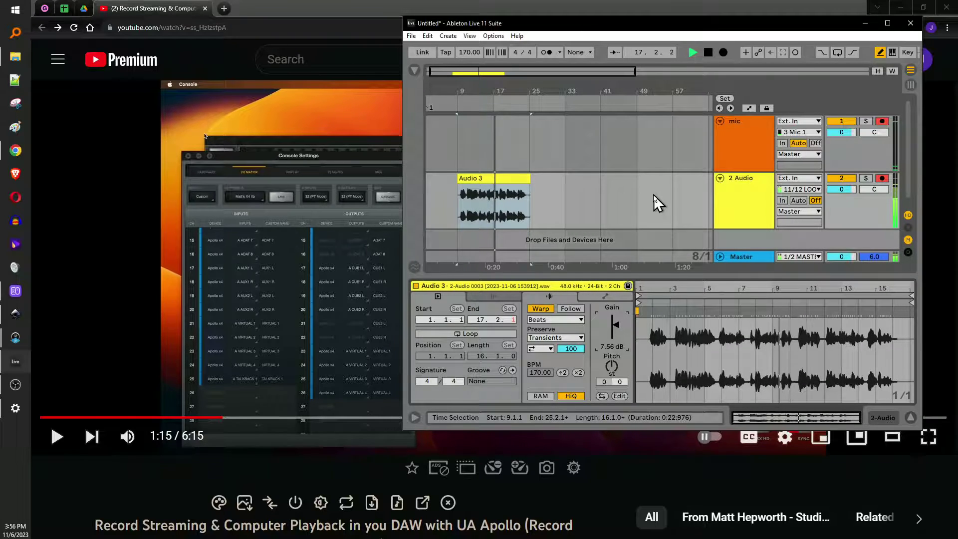
key("space")
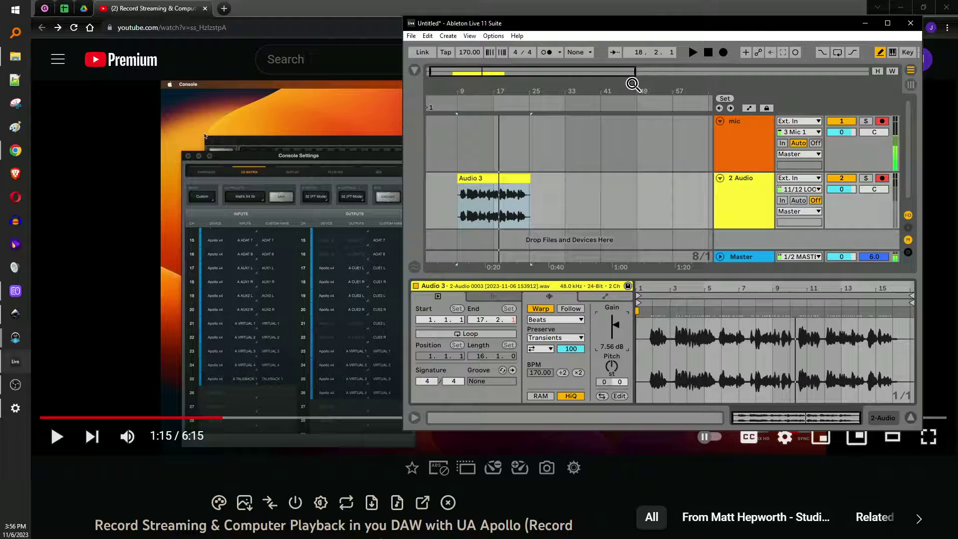
left_click(708, 52)
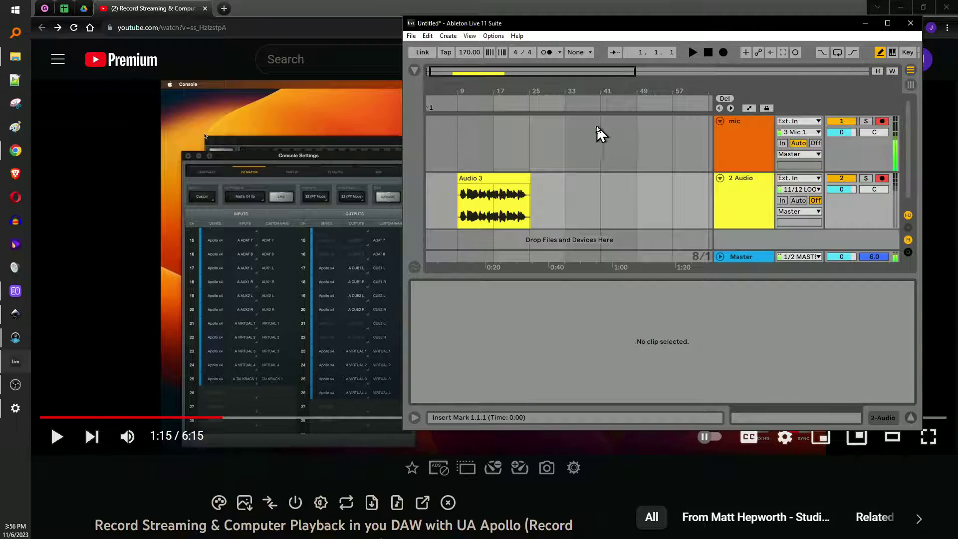
left_click(513, 204)
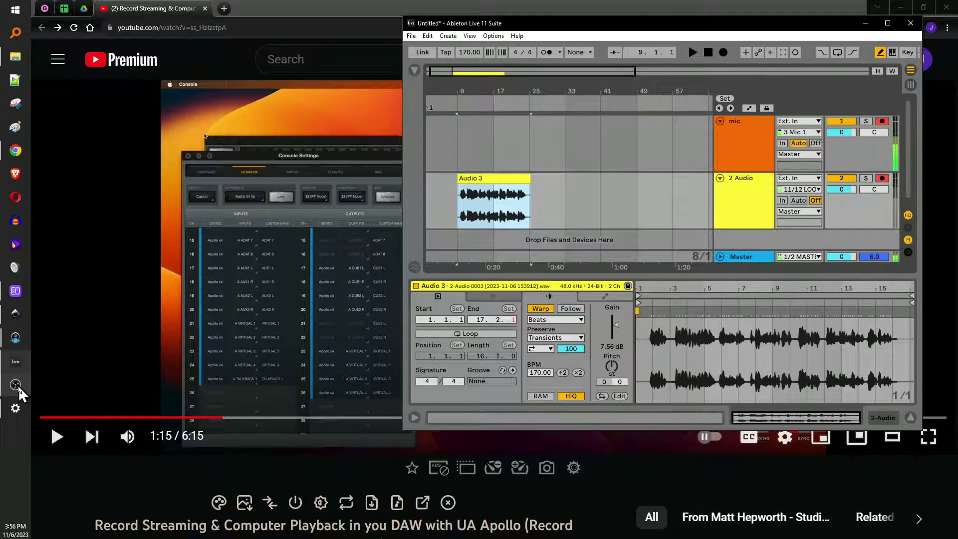
mouse_move(17, 384)
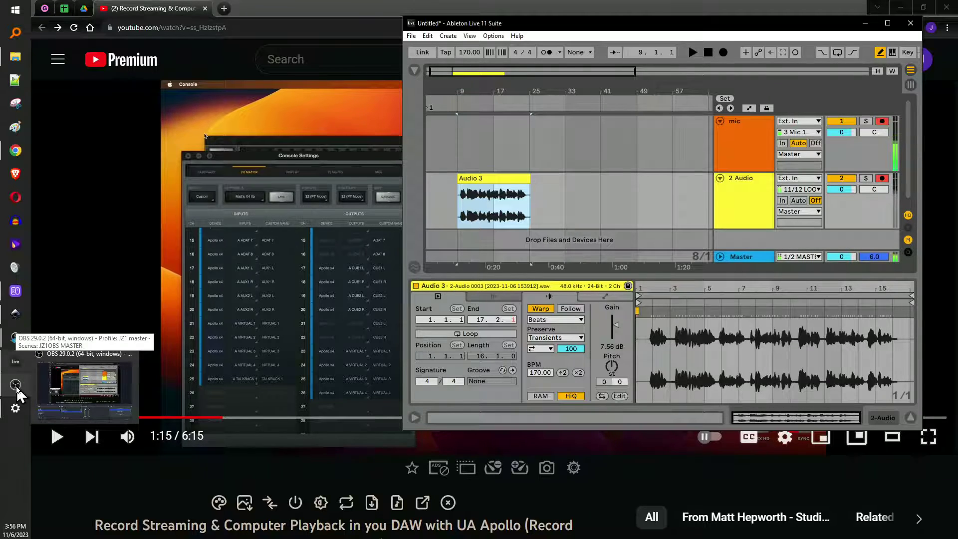
mouse_move(19, 342)
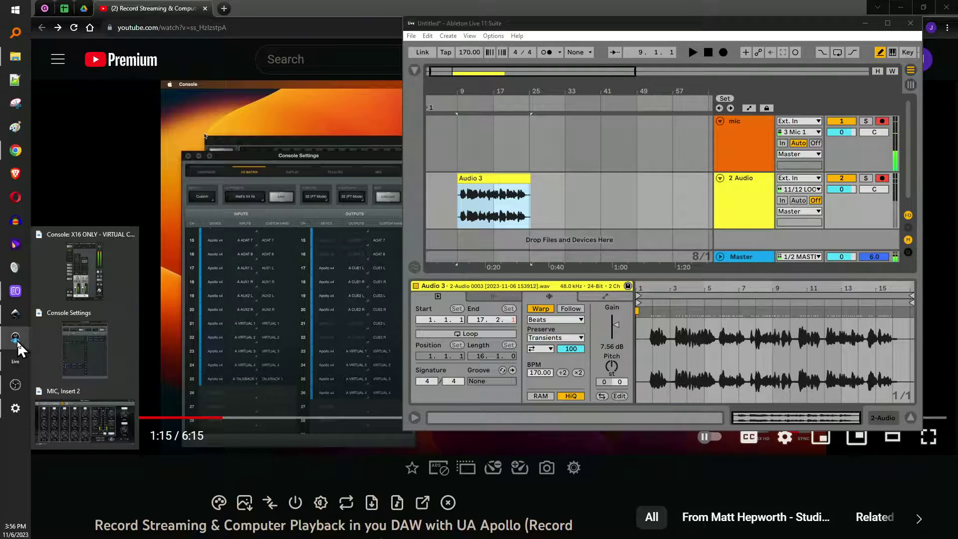
Bring the Console mixer and Console Settings windows forward, with Settings moved to the right
left_click(88, 277)
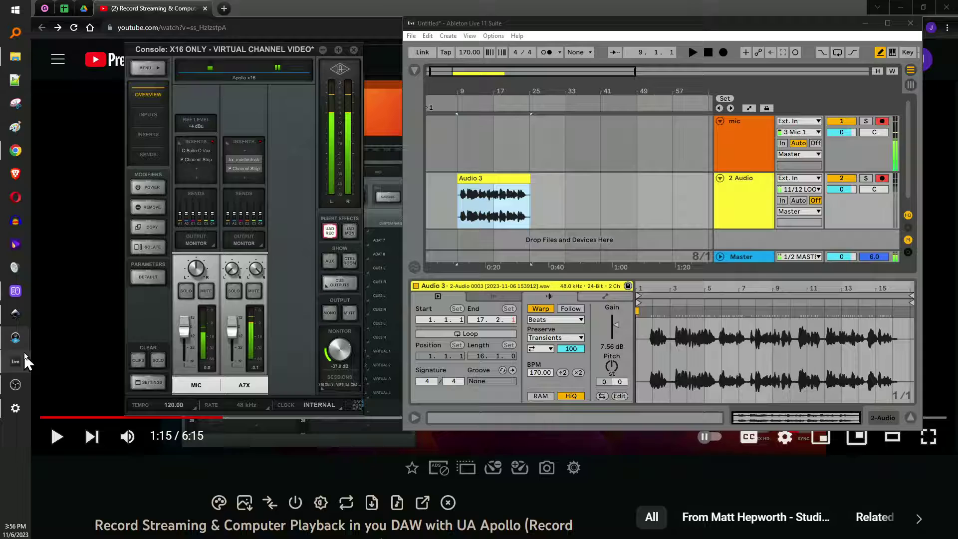
mouse_move(17, 340)
left_click(75, 338)
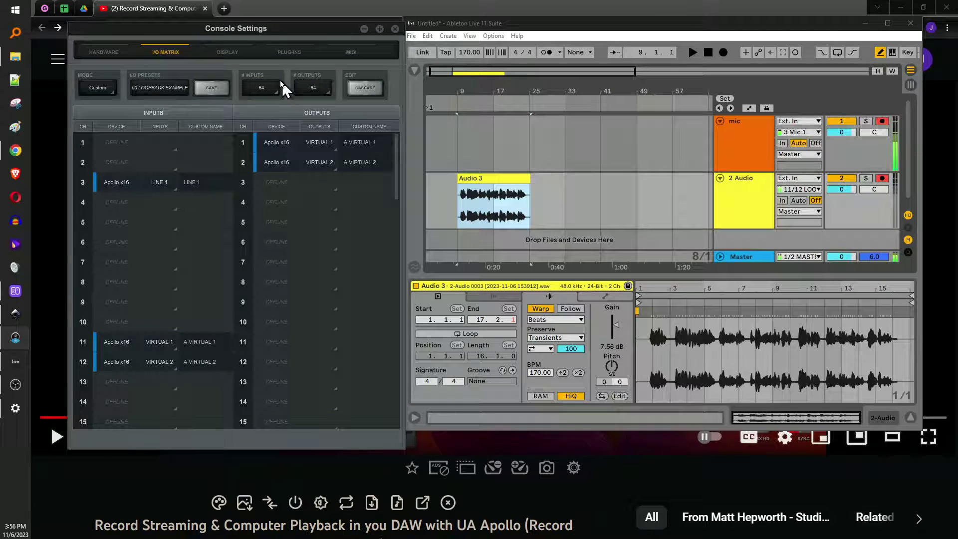
left_click_drag(275, 33, 578, 24)
Minimize Ableton Live and Chrome and nudge the Console Settings window into place
left_click(864, 23)
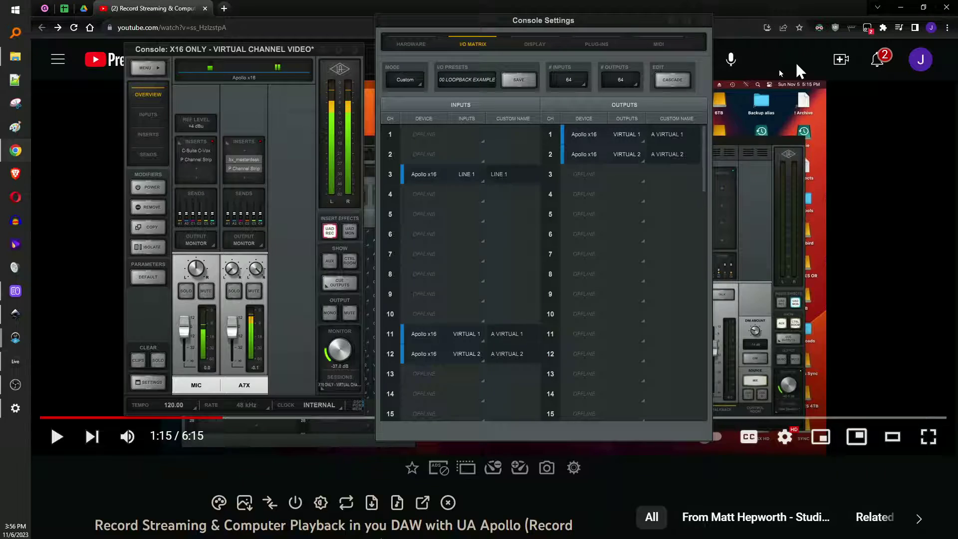
left_click(899, 7)
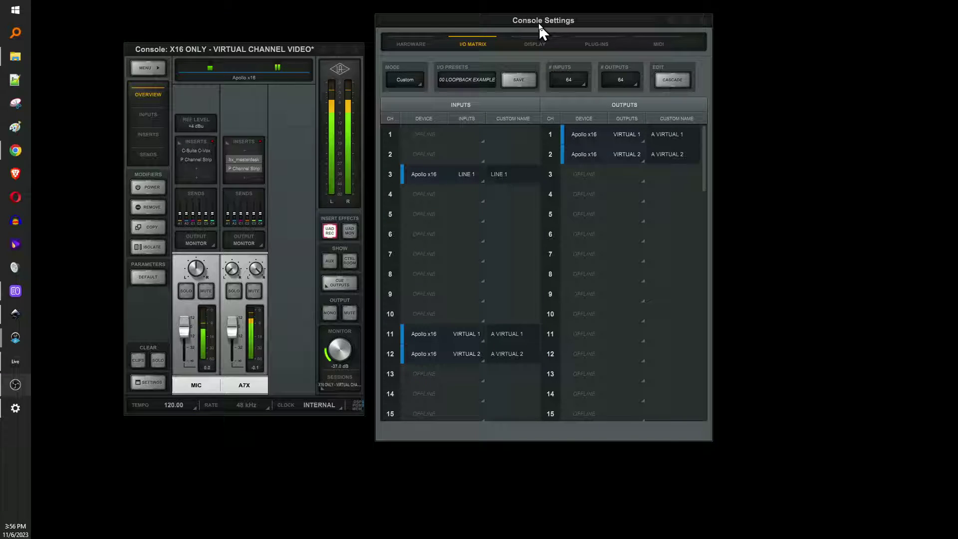
left_click_drag(538, 22, 584, 56)
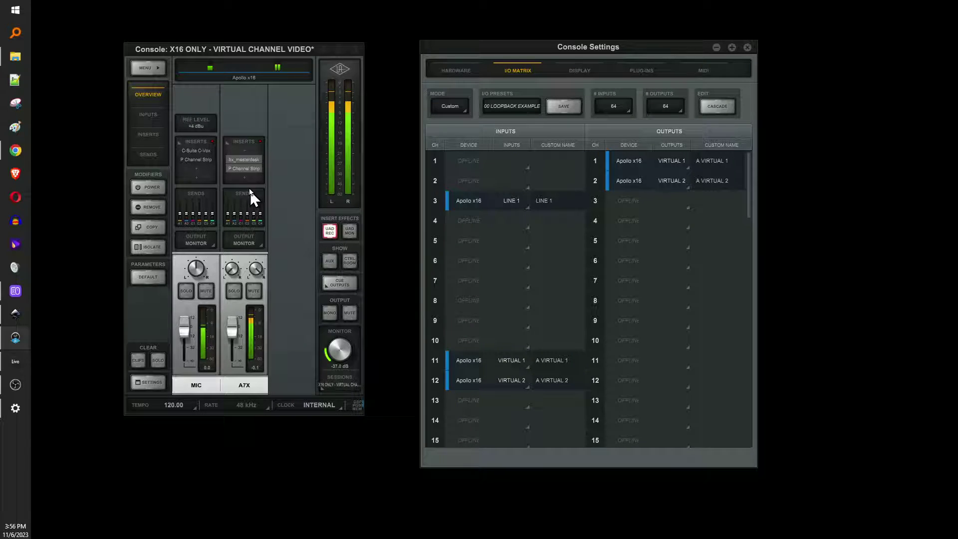
Open the A7X bx_masterdesk insert beside the mixer and close Console Settings
left_click(245, 161)
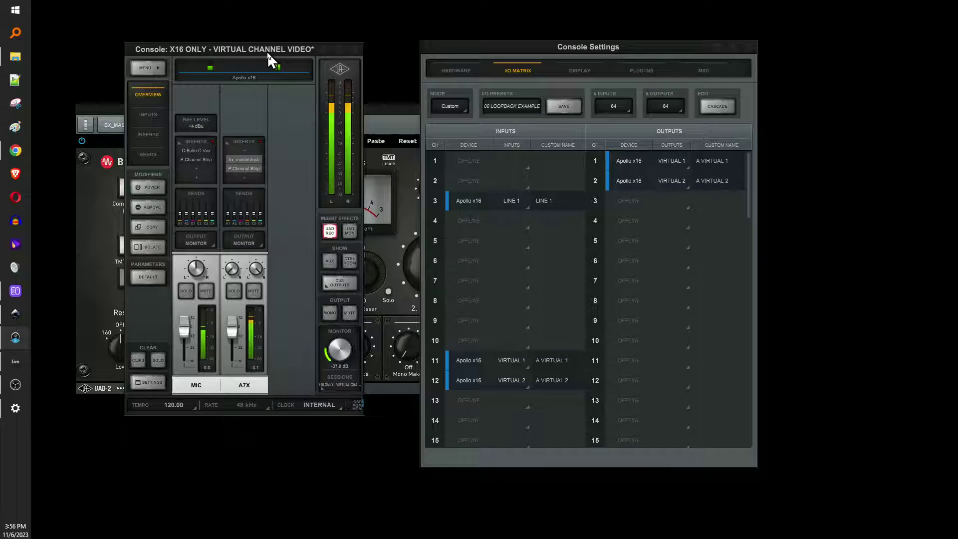
left_click_drag(266, 50, 711, 52)
left_click_drag(484, 45, 643, 43)
left_click_drag(433, 112, 402, 87)
left_click_drag(721, 48, 714, 75)
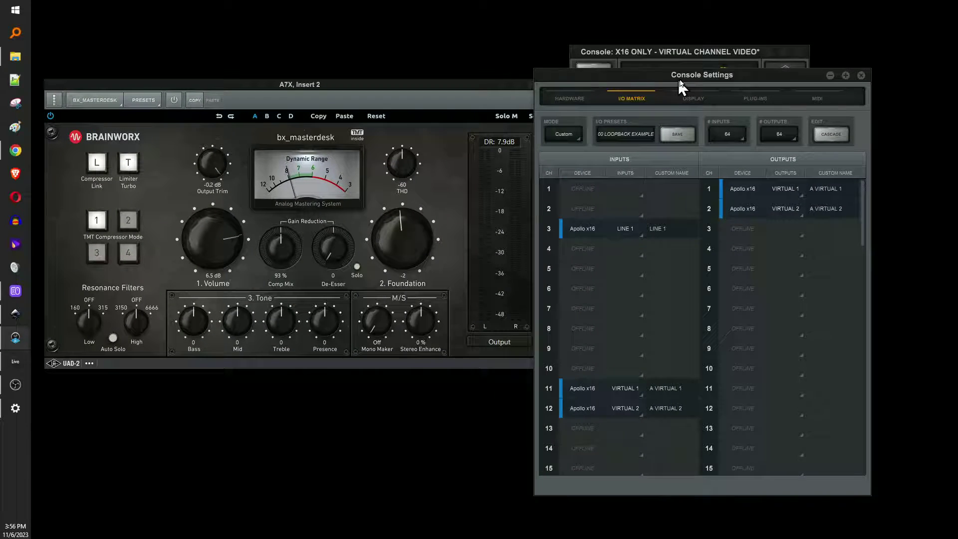
left_click(898, 71)
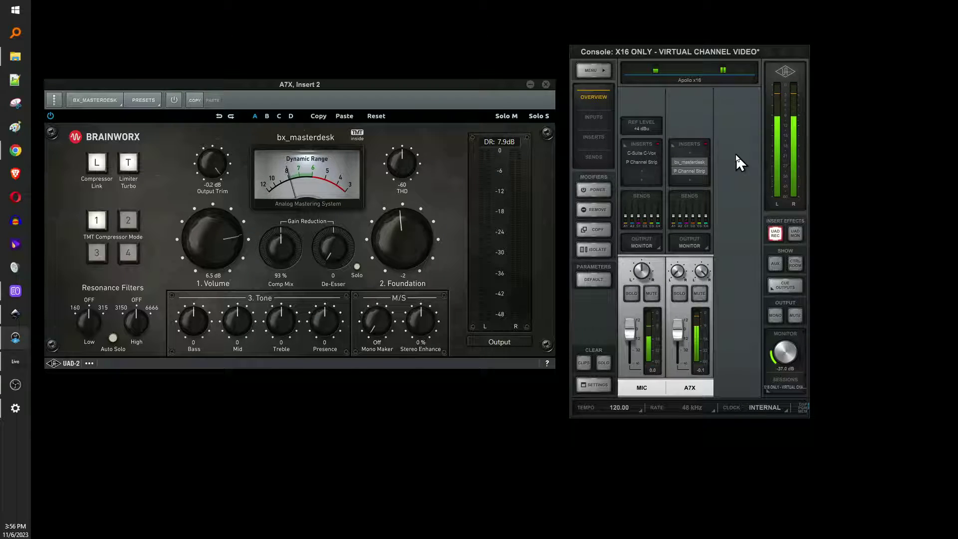
Adjust the Monitor output knob and set the A7X fader to -1.9 dB
mouse_move(690, 166)
mouse_move(785, 363)
left_mouse_down()
mouse_move(784, 351)
mouse_move(789, 365)
left_mouse_up()
mouse_move(677, 329)
left_mouse_down()
mouse_move(684, 341)
mouse_move(683, 330)
left_mouse_up()
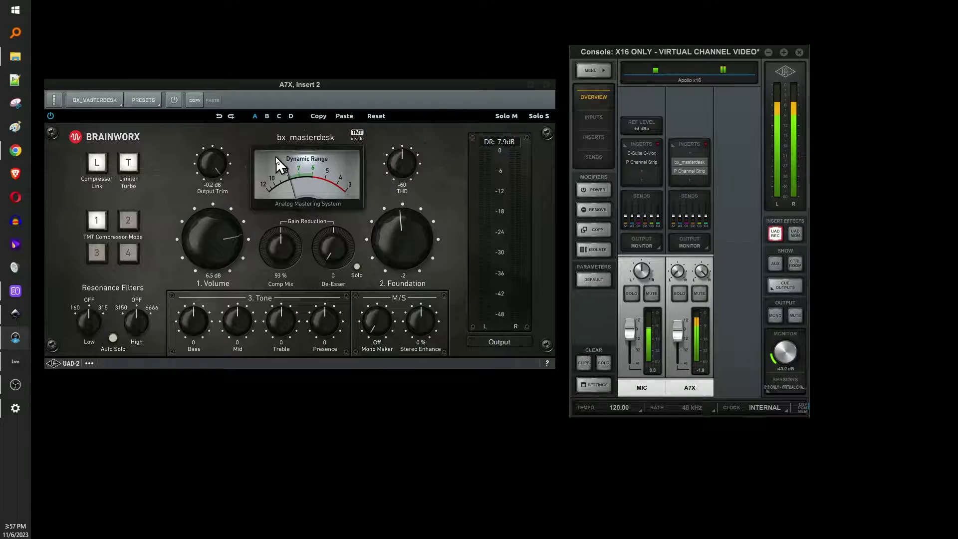
left_click(16, 383)
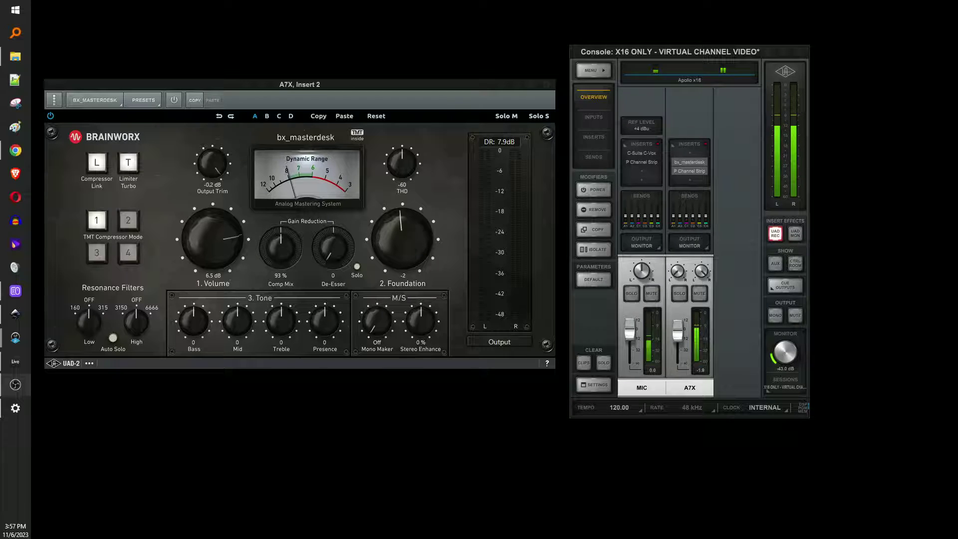
Close bx_masterdesk, hide the Console mixer, and return to the YouTube tutorial paused at 1:15
left_click(512, 92)
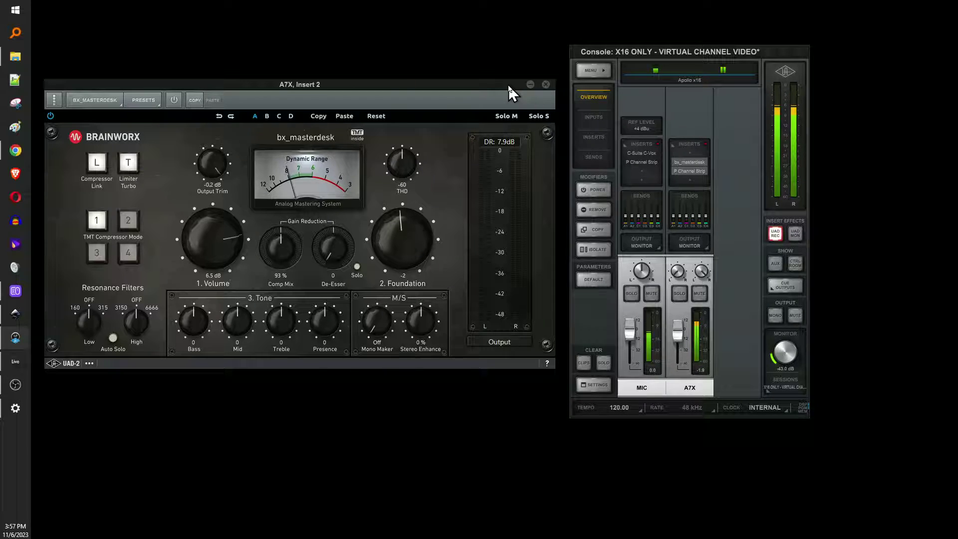
left_click(546, 85)
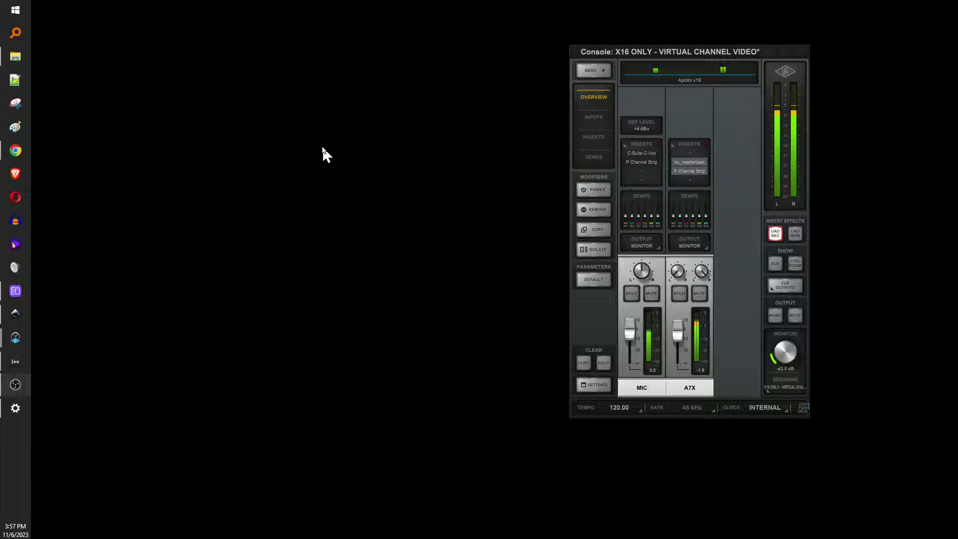
left_click(16, 150)
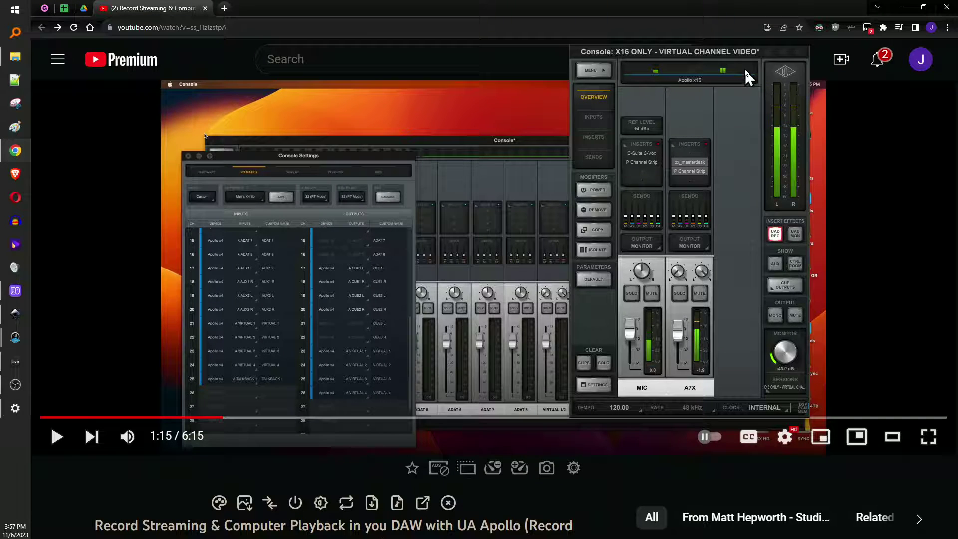
left_click(768, 49)
scroll(398, 320, "down", 3)
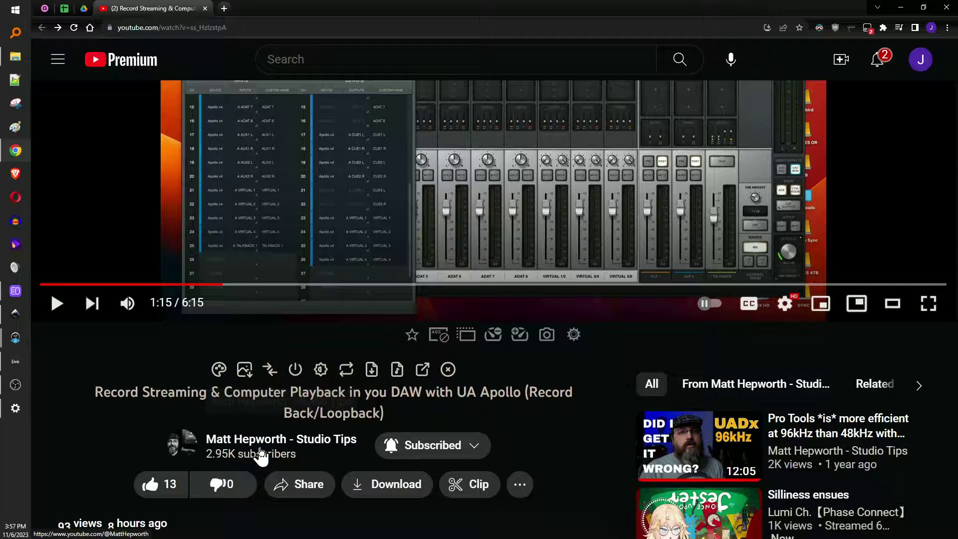
scroll(220, 322, "up", 3)
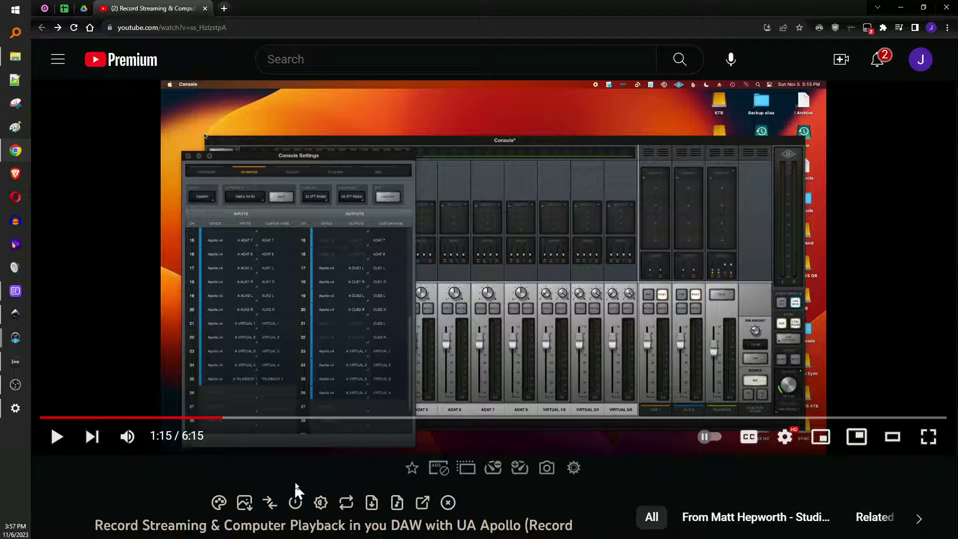